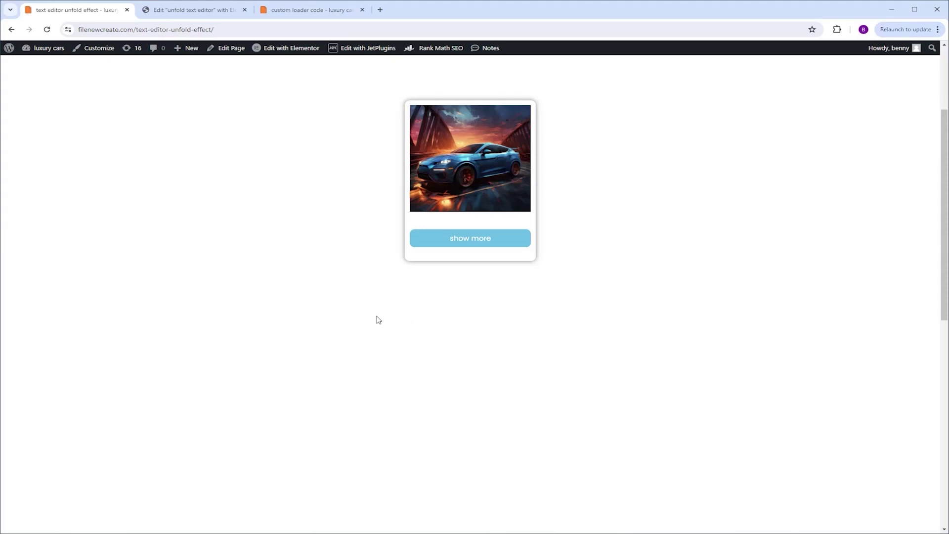
Step: Try the show more and Read More/Read Less toggles on the live cards, then return to the Elementor editor
{"action": "left_click", "coordinate": [482, 242]}
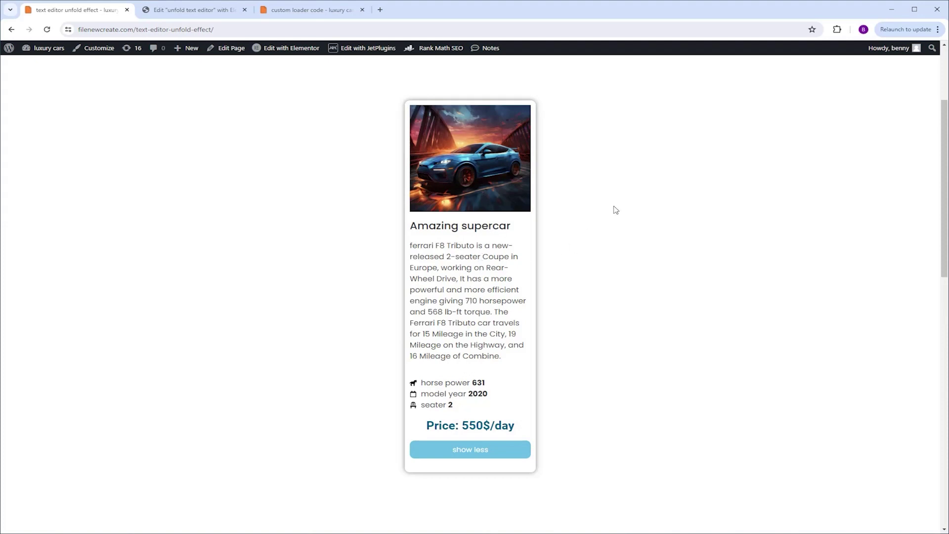
{"action": "scroll", "coordinate": [678, 166], "scroll_direction": "down", "scroll_amount": 10}
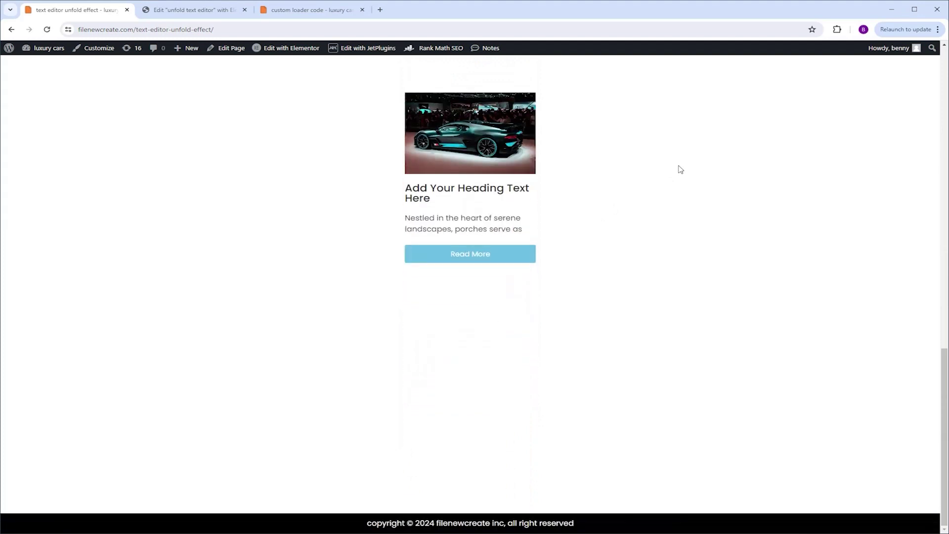
{"action": "scroll", "coordinate": [680, 169], "scroll_direction": "up", "scroll_amount": 1}
{"action": "left_click", "coordinate": [489, 307]}
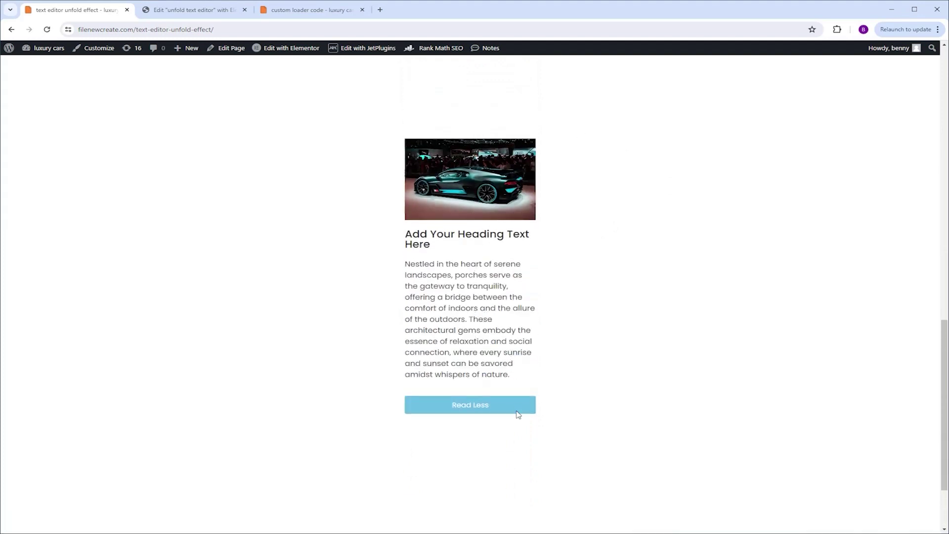
{"action": "left_click", "coordinate": [496, 405]}
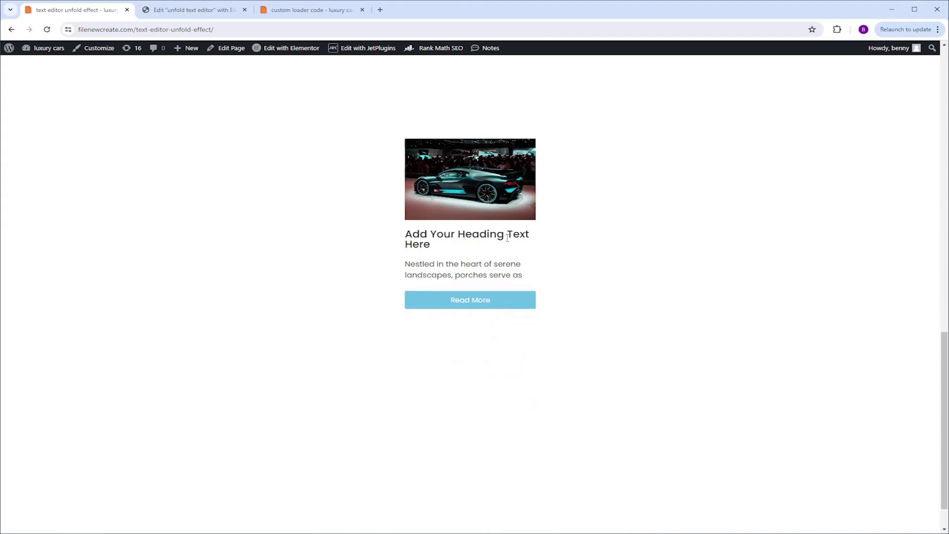
{"action": "left_click", "coordinate": [198, 9]}
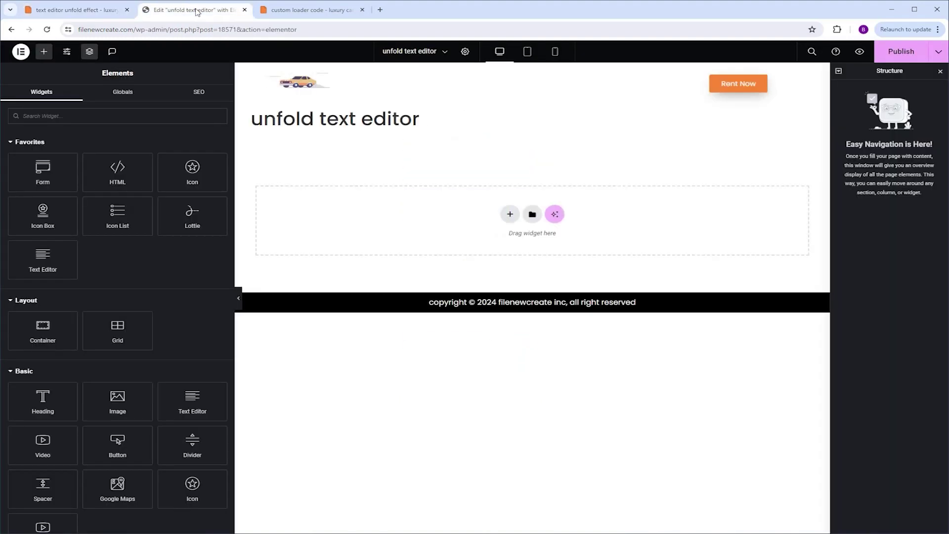
Step: Add a Flexbox row container with its content justified to the center
{"action": "left_click", "coordinate": [509, 214]}
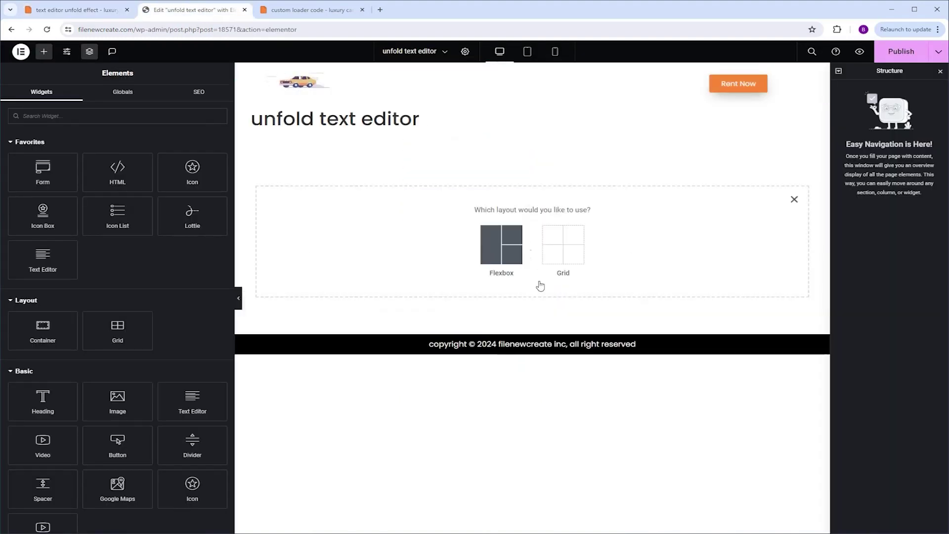
{"action": "left_click", "coordinate": [491, 257]}
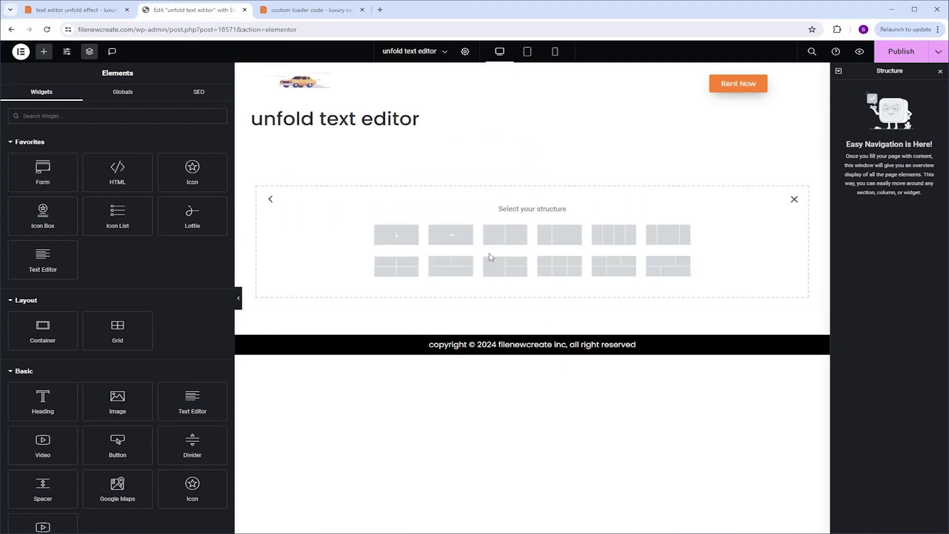
{"action": "left_click", "coordinate": [446, 241]}
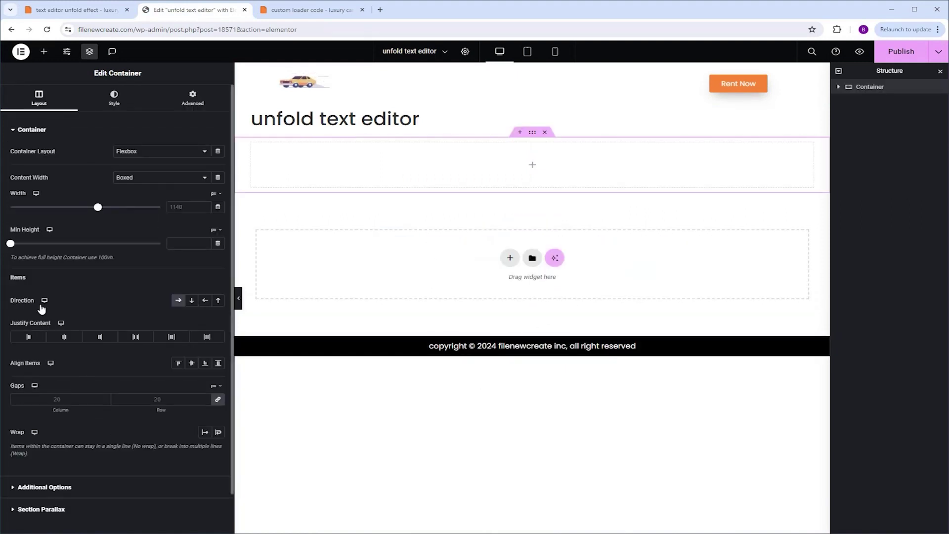
{"action": "left_click", "coordinate": [67, 339]}
Step: Nest a Full Width container inside it, 25% wide, with items justified to the start
{"action": "left_click", "coordinate": [45, 53]}
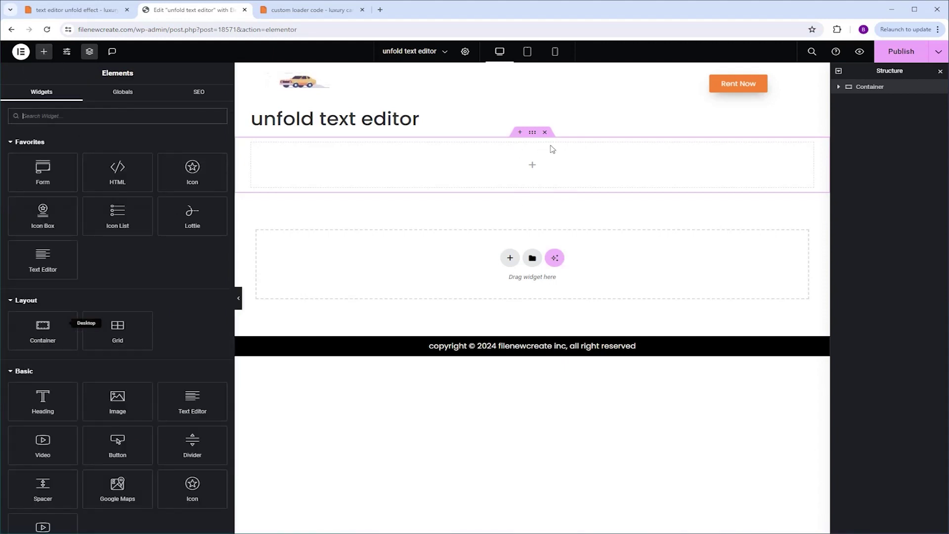
{"action": "left_click", "coordinate": [43, 334]}
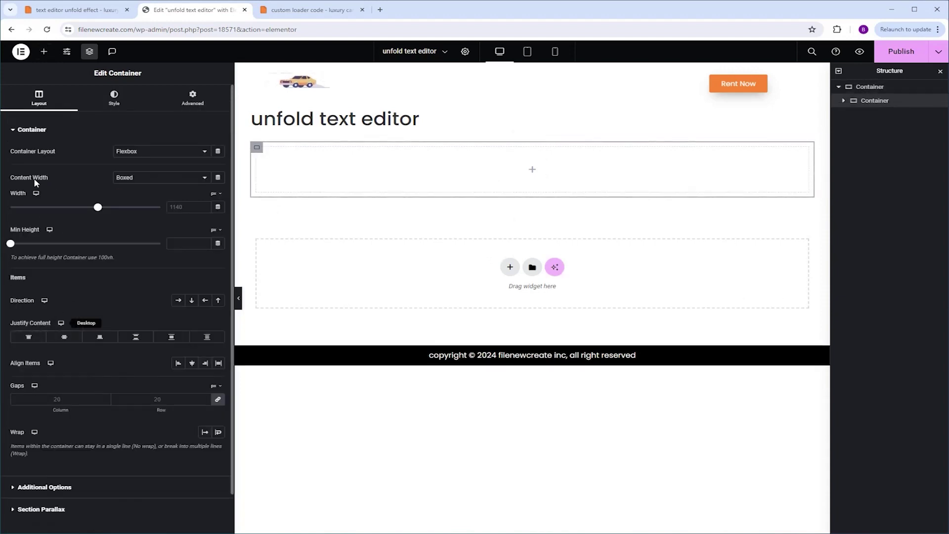
{"action": "left_click", "coordinate": [140, 181]}
{"action": "left_click", "coordinate": [140, 193]}
{"action": "type", "text": "25"}
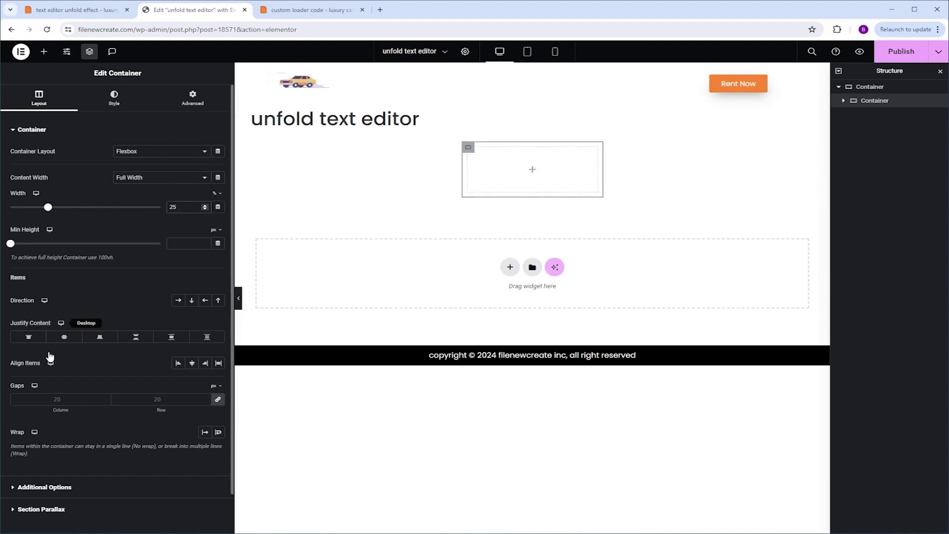
{"action": "left_click", "coordinate": [33, 339]}
{"action": "left_click", "coordinate": [43, 51]}
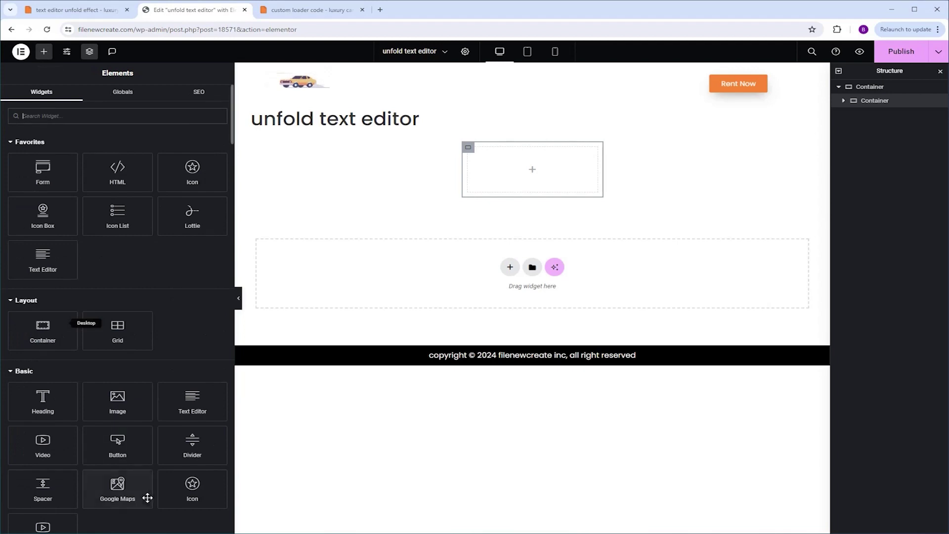
Step: Add an Image widget showing the dark car photo from the Media Library
{"action": "left_click", "coordinate": [121, 400]}
{"action": "left_click", "coordinate": [111, 185]}
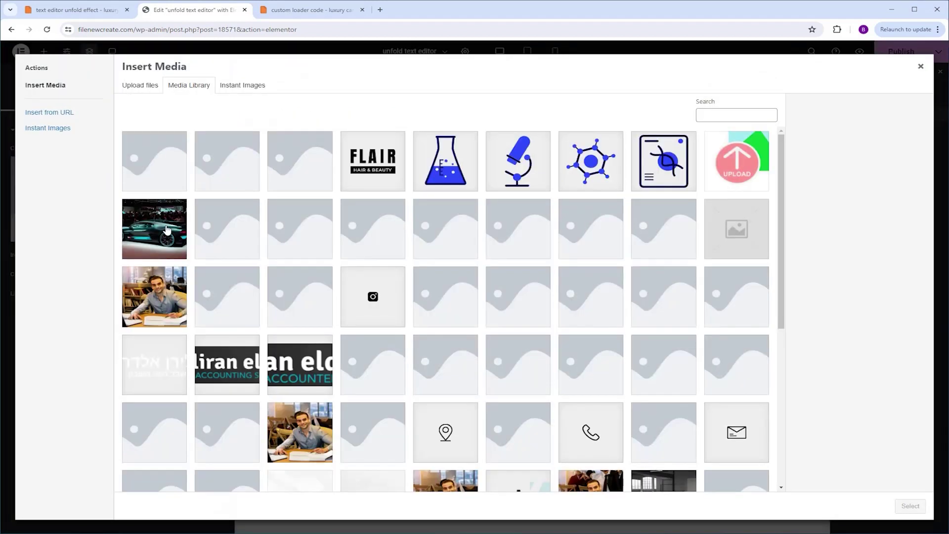
{"action": "left_click", "coordinate": [167, 230]}
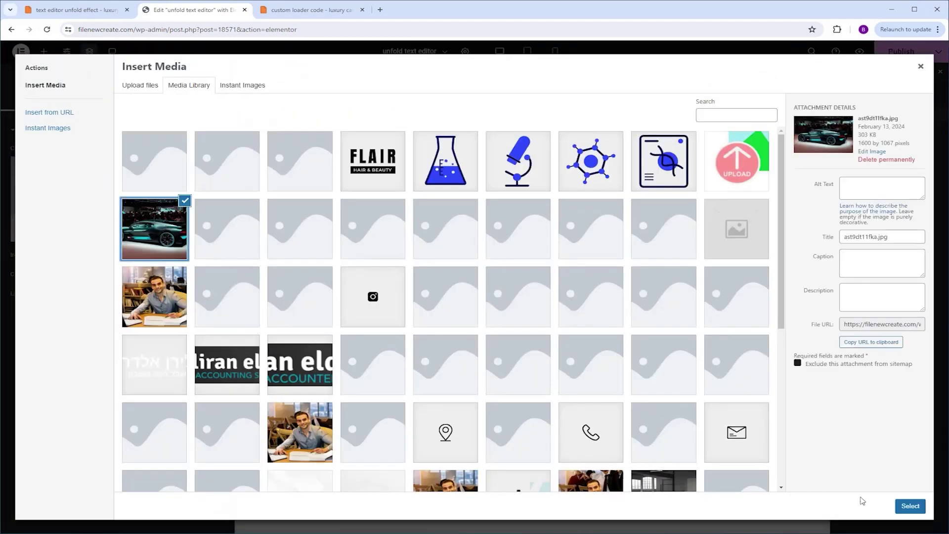
{"action": "left_click", "coordinate": [911, 506]}
{"action": "left_click", "coordinate": [44, 52]}
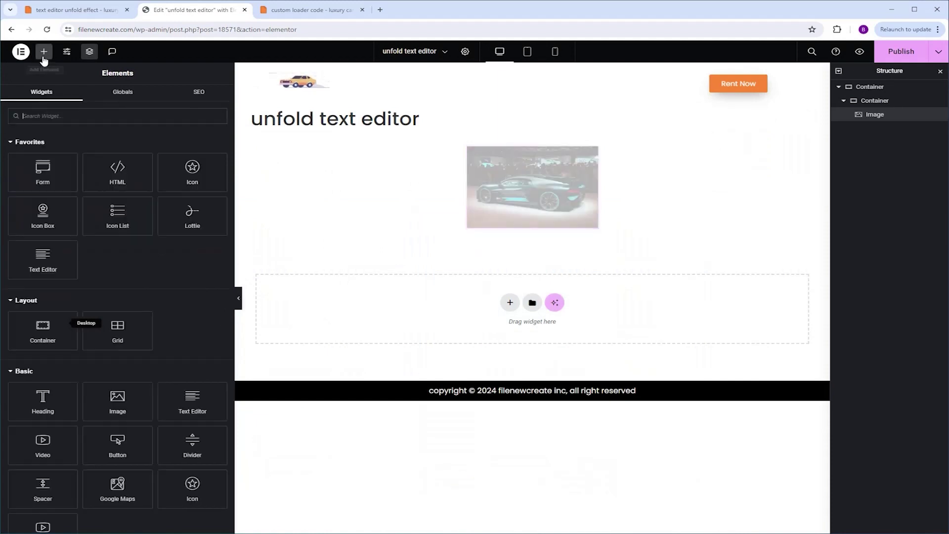
Step: Add a Heading below the image with typography size 22
{"action": "left_click", "coordinate": [43, 400]}
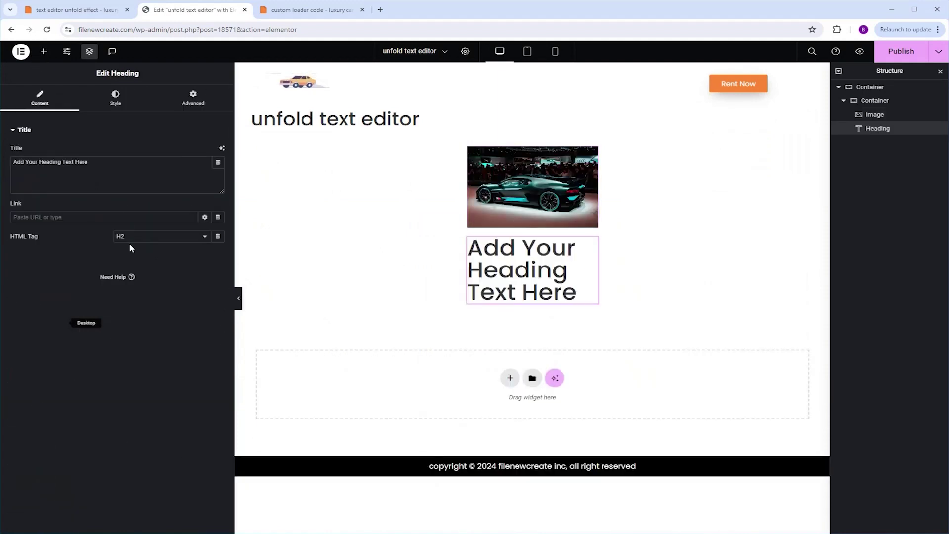
{"action": "left_click", "coordinate": [115, 98]}
{"action": "left_click", "coordinate": [218, 190]}
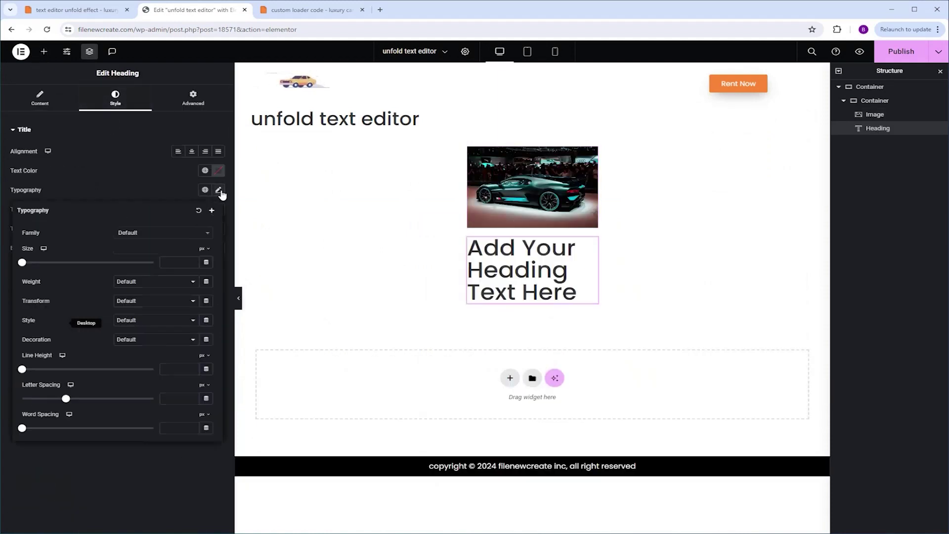
{"action": "left_click", "coordinate": [174, 261]}
{"action": "type", "text": "22"}
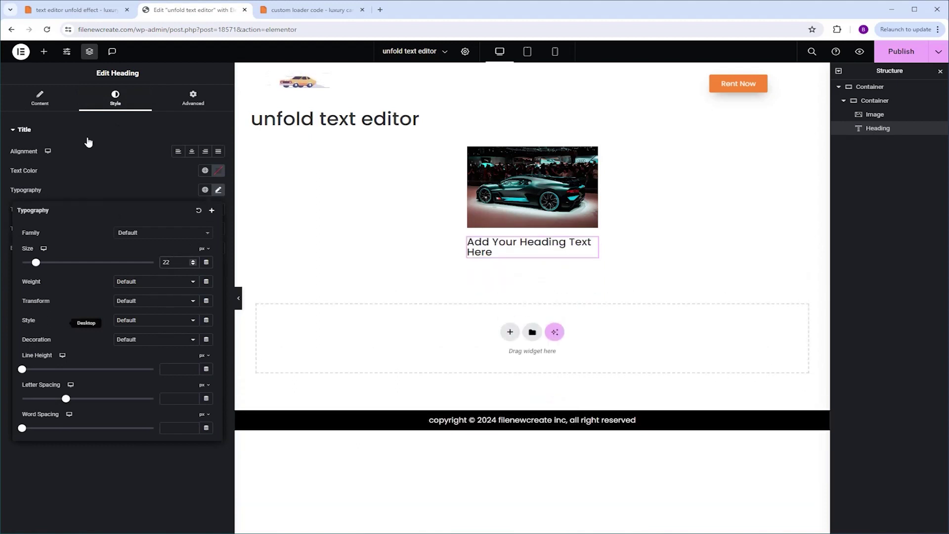
{"action": "left_click", "coordinate": [44, 51]}
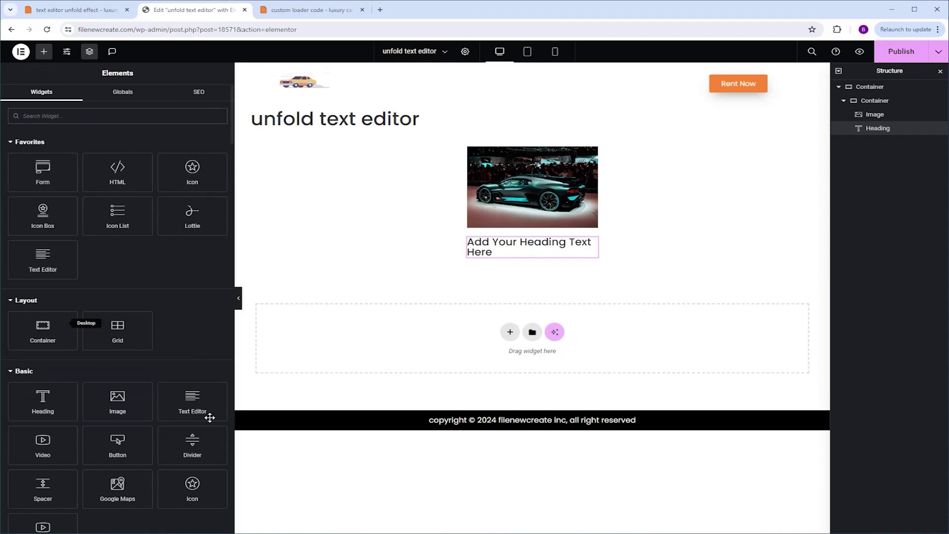
Step: Add a Text Editor widget and replace its lorem ipsum with the copied CrocoMentor paragraph
{"action": "left_click", "coordinate": [189, 402]}
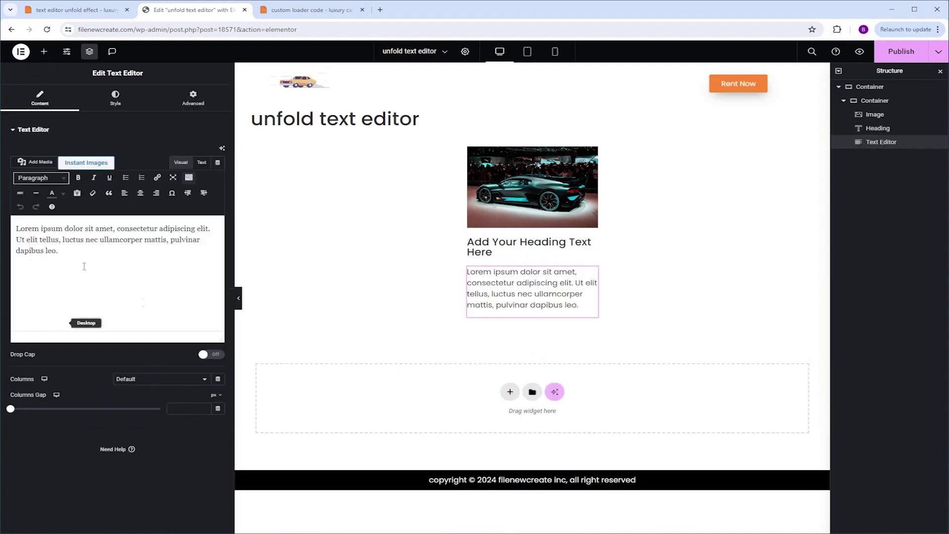
{"action": "key", "text": "ctrl+a"}
{"action": "type", "text": "In the vast sea of online resources for WordPress enthusiasts, CrocoMentor shines as a beacon of knowledge, particularly for those keen on mastering Elementor and Crocoblock. This channel has distinguished itself as an invaluable resource for several compelling reasons"}
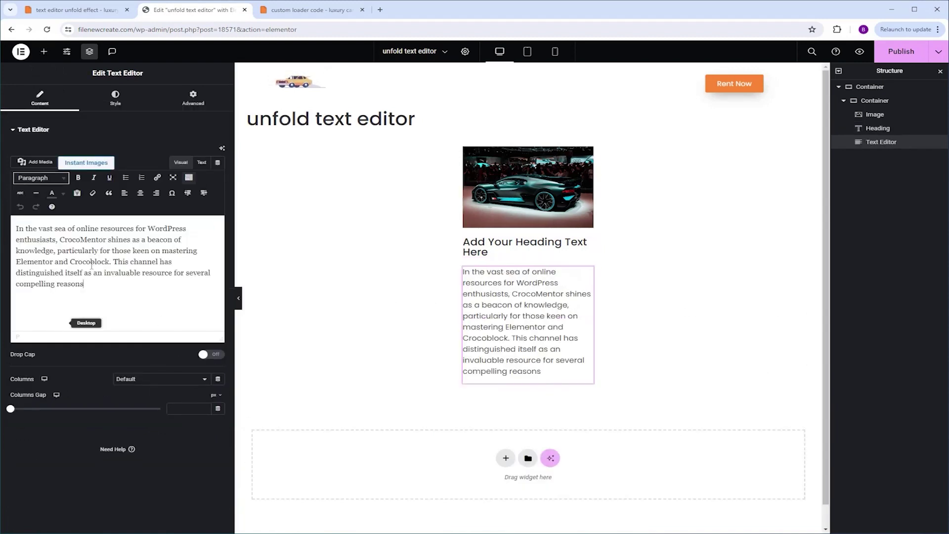
{"action": "left_click", "coordinate": [43, 51]}
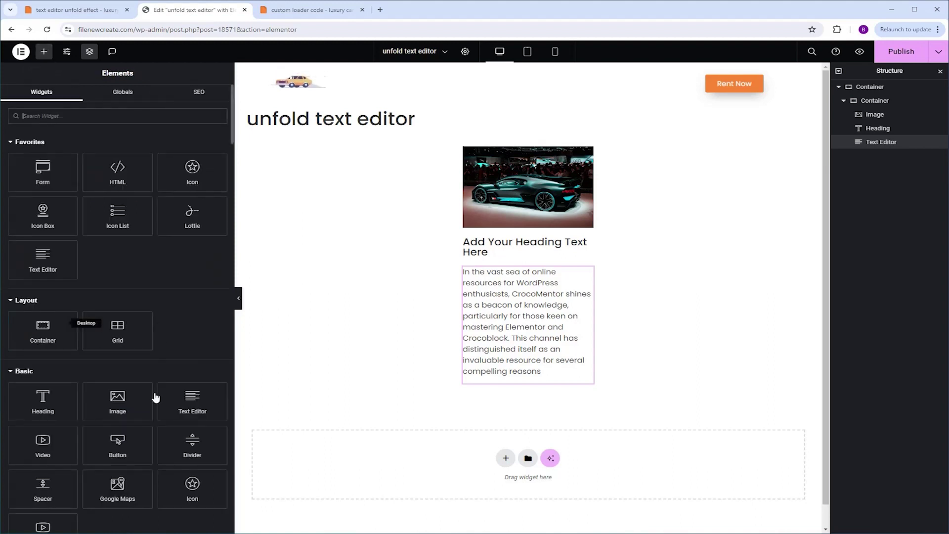
Step: Add a justified Button labelled 'read more' with its link removed
{"action": "left_click", "coordinate": [120, 451]}
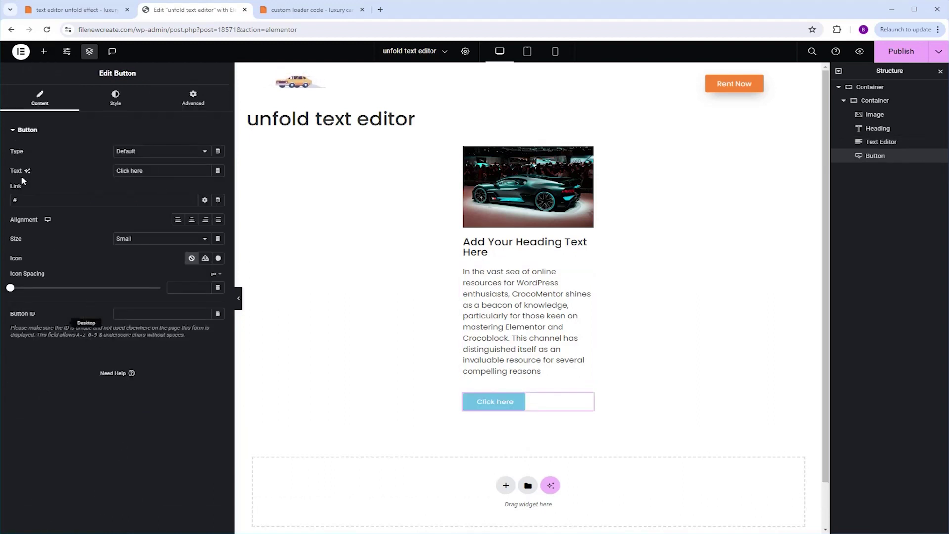
{"action": "left_click_drag", "start_coordinate": [154, 170], "coordinate": [63, 167]}
{"action": "type", "text": "read more"}
{"action": "key", "text": "BackSpace"}
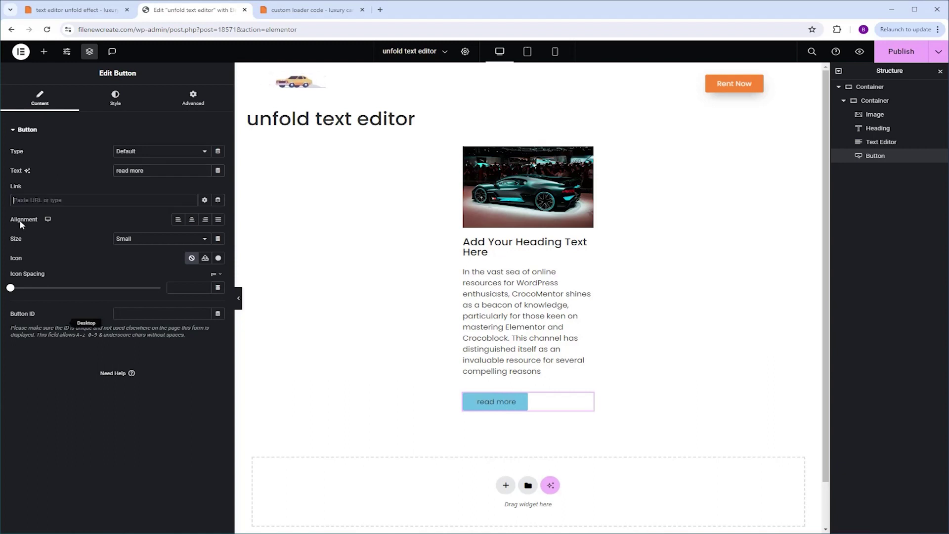
{"action": "left_click", "coordinate": [218, 220]}
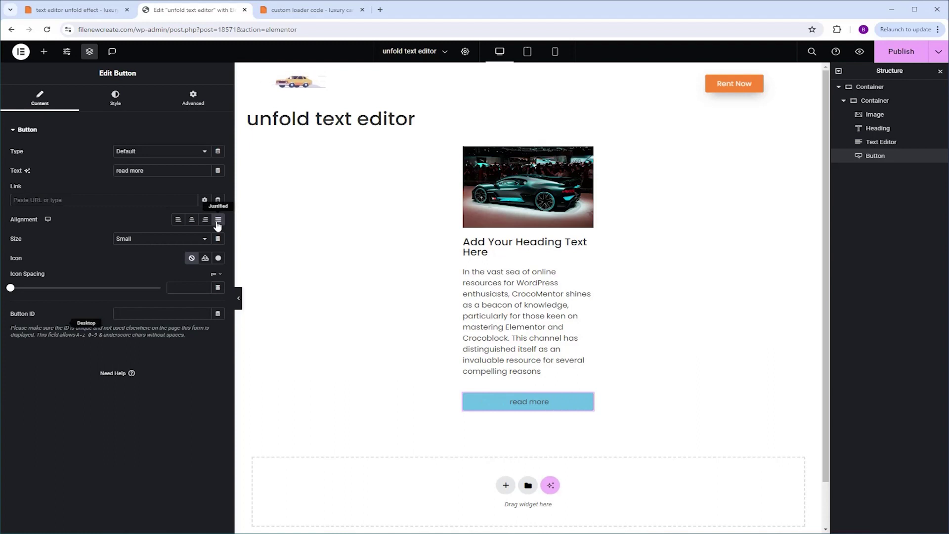
{"action": "left_click", "coordinate": [44, 51]}
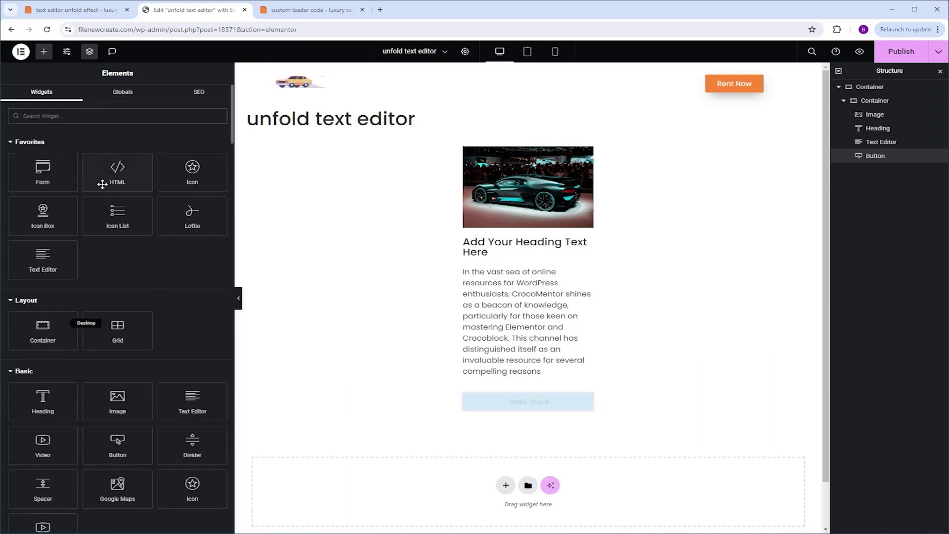
Step: Add an empty HTML widget, then bring up the unfold effect(text) code page
{"action": "left_click", "coordinate": [117, 170]}
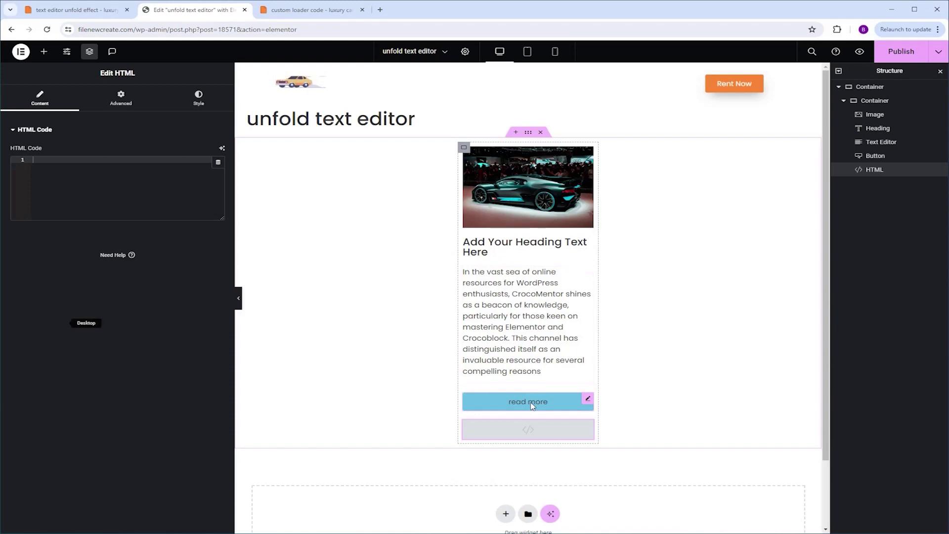
{"action": "left_click", "coordinate": [312, 11]}
{"action": "scroll", "coordinate": [552, 222], "scroll_direction": "down", "scroll_amount": 14}
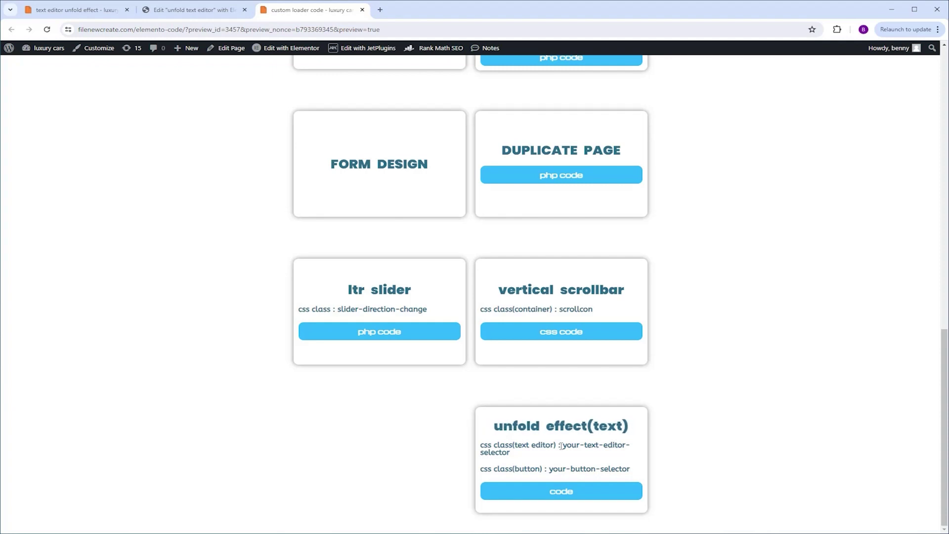
Step: Give the paragraph widget the CSS class your-text-editor-selector
{"action": "left_click_drag", "start_coordinate": [561, 445], "coordinate": [582, 461]}
{"action": "key", "text": "ctrl+c"}
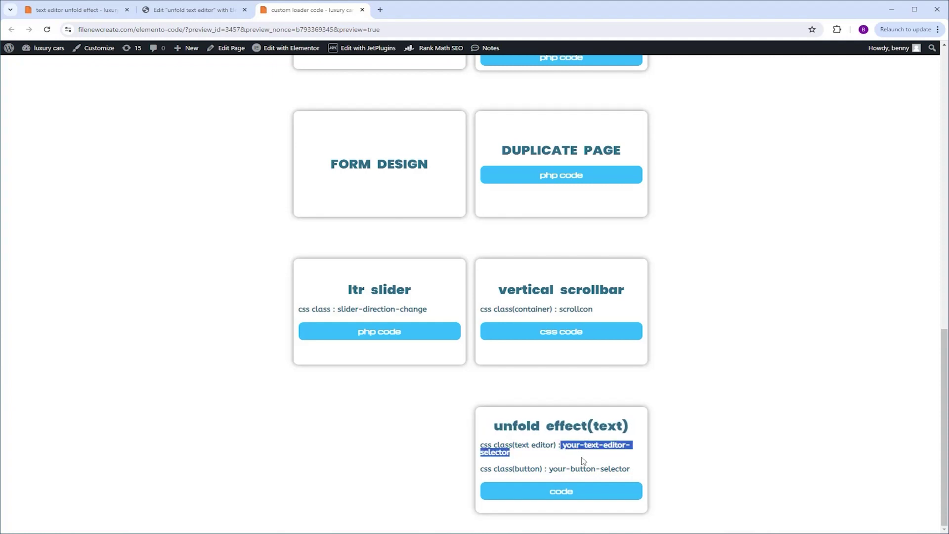
{"action": "left_click", "coordinate": [220, 10]}
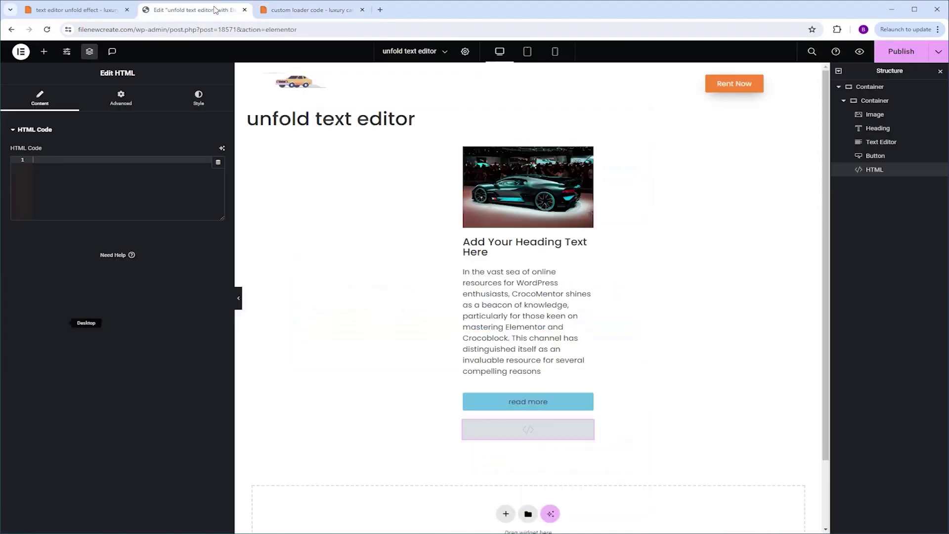
{"action": "left_click", "coordinate": [513, 308]}
{"action": "left_click", "coordinate": [193, 97]}
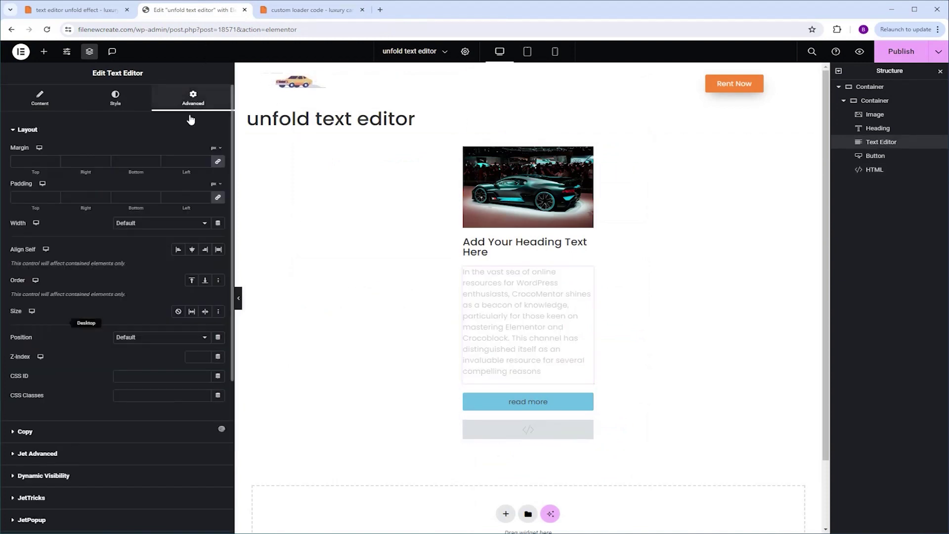
{"action": "left_click", "coordinate": [153, 396]}
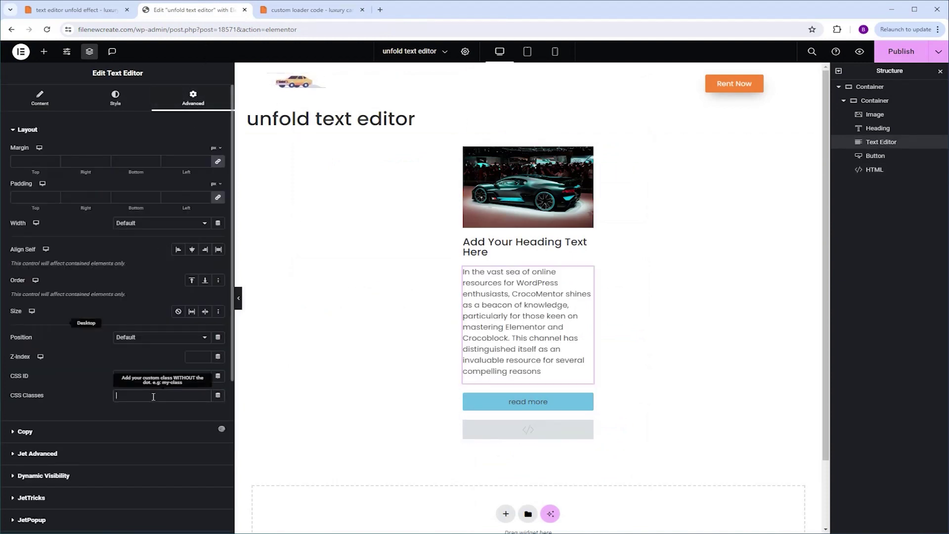
{"action": "key", "text": "ctrl+v"}
Step: Give the read more button the CSS class your-button-selector
{"action": "left_click", "coordinate": [307, 14]}
{"action": "left_click_drag", "start_coordinate": [546, 468], "coordinate": [635, 474]}
{"action": "key", "text": "ctrl+c"}
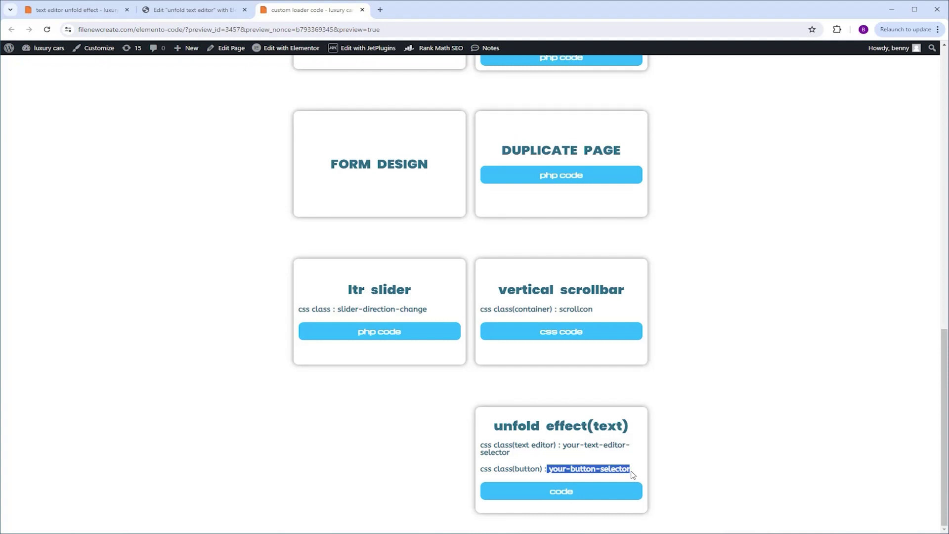
{"action": "left_click", "coordinate": [193, 10]}
{"action": "left_click", "coordinate": [569, 406]}
{"action": "left_click", "coordinate": [193, 99]}
{"action": "left_click", "coordinate": [130, 400]}
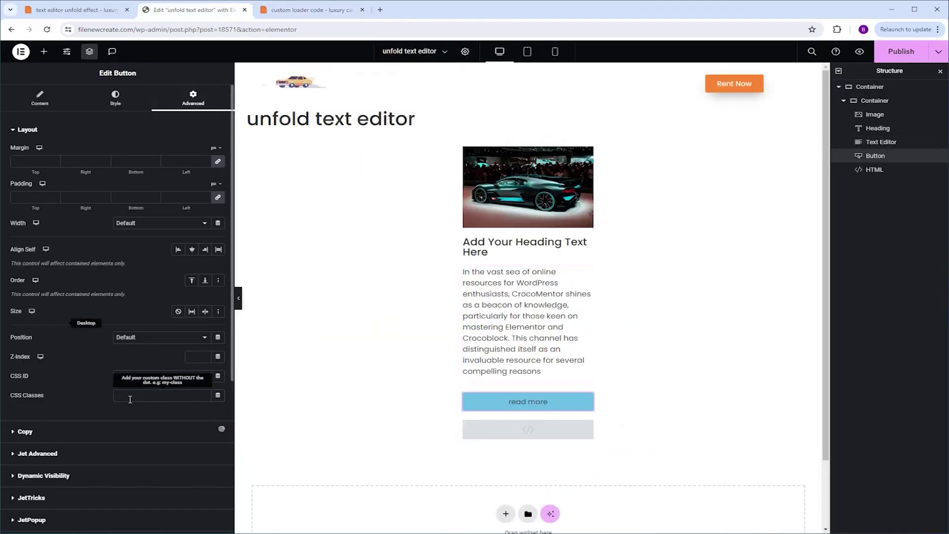
{"action": "key", "text": "ctrl+v"}
Step: Copy the unfold effect code and select the empty HTML widget
{"action": "left_click", "coordinate": [306, 11]}
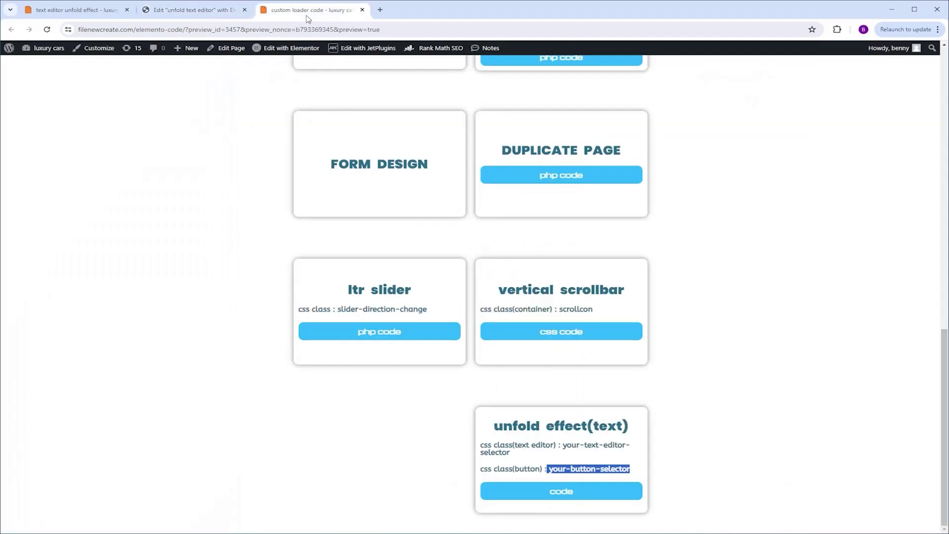
{"action": "left_click", "coordinate": [574, 494]}
{"action": "left_click", "coordinate": [179, 13]}
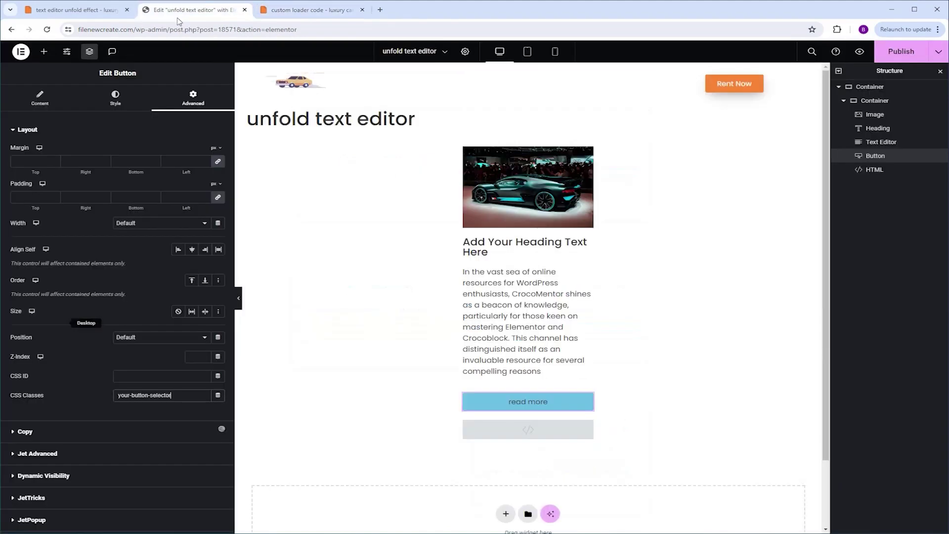
{"action": "left_click", "coordinate": [583, 429]}
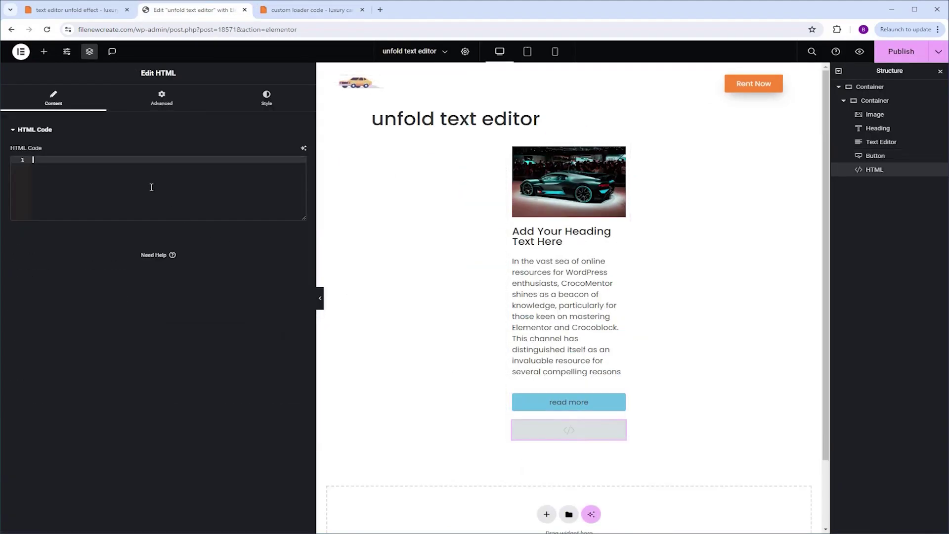
Step: Paste the jQuery unfold script into the HTML widget's code box and publish the page
{"action": "key", "text": "ctrl+v"}
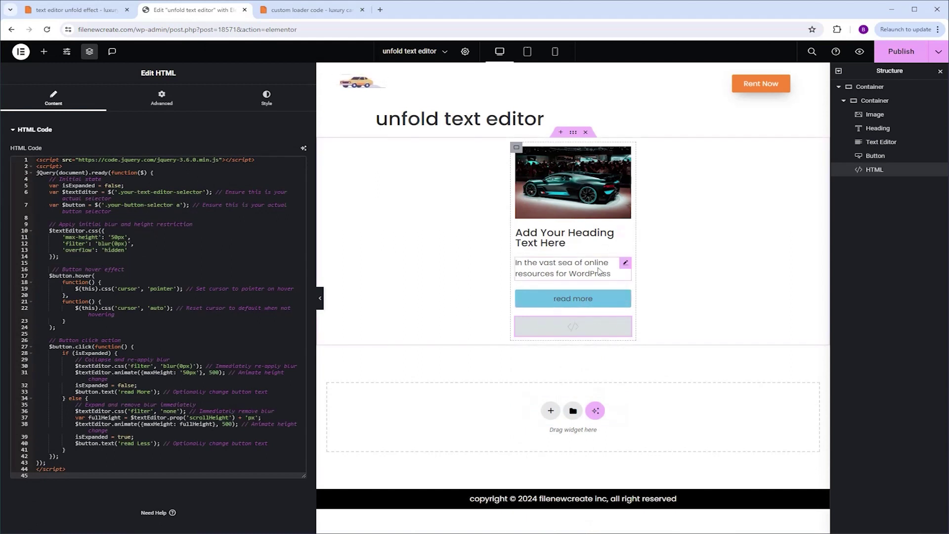
{"action": "left_click", "coordinate": [897, 55]}
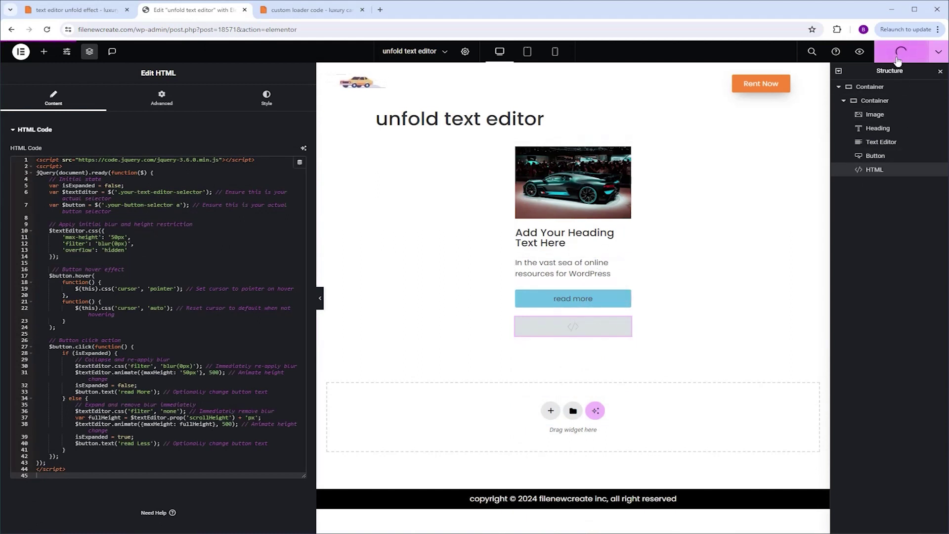
{"action": "left_click", "coordinate": [860, 52]}
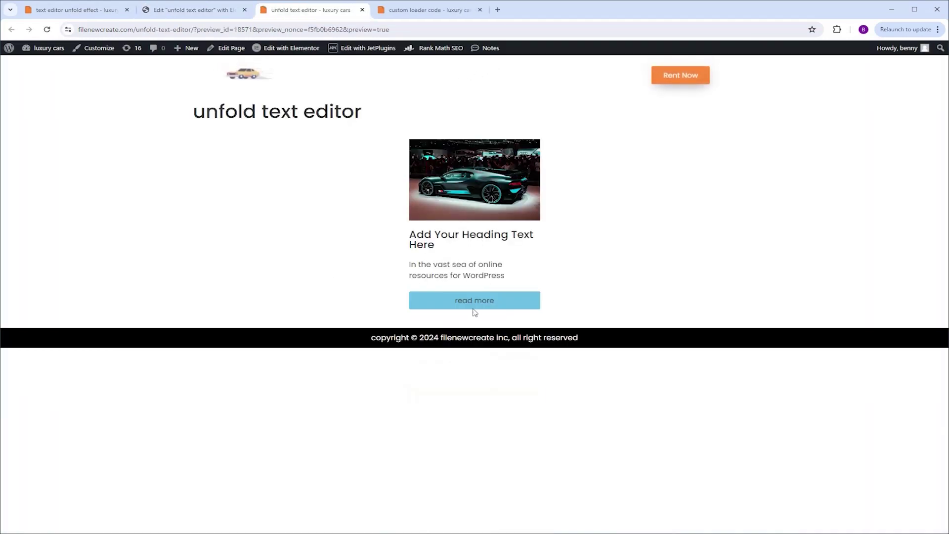
{"action": "left_click", "coordinate": [476, 303]}
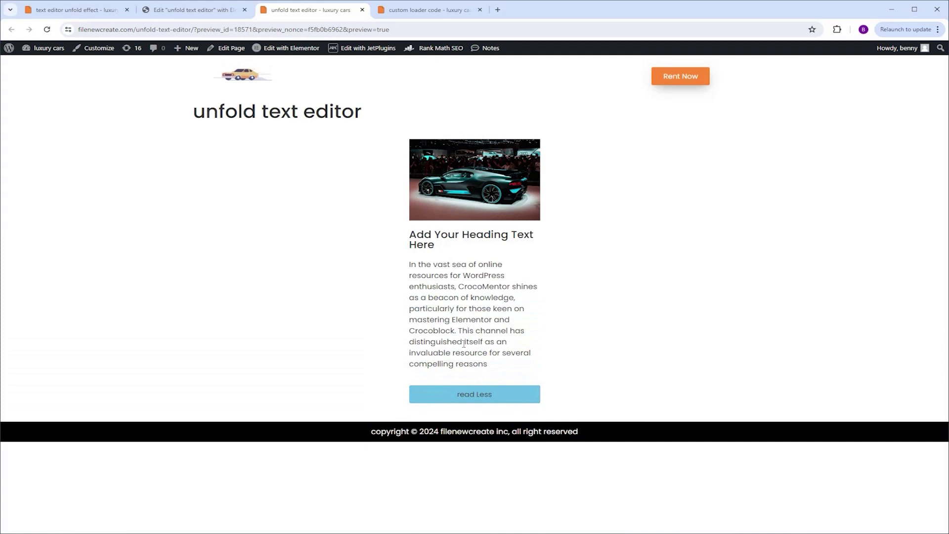
{"action": "left_click", "coordinate": [476, 398]}
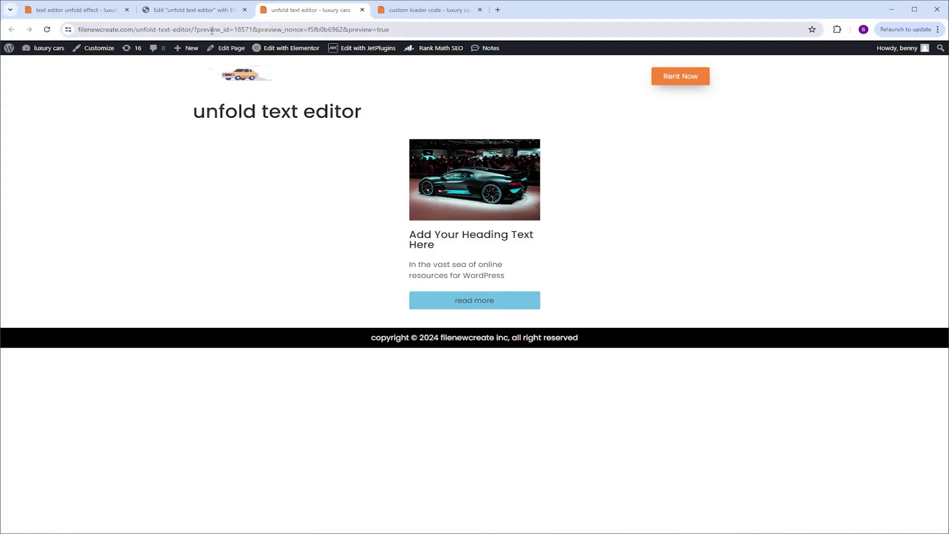
{"action": "left_click", "coordinate": [192, 10]}
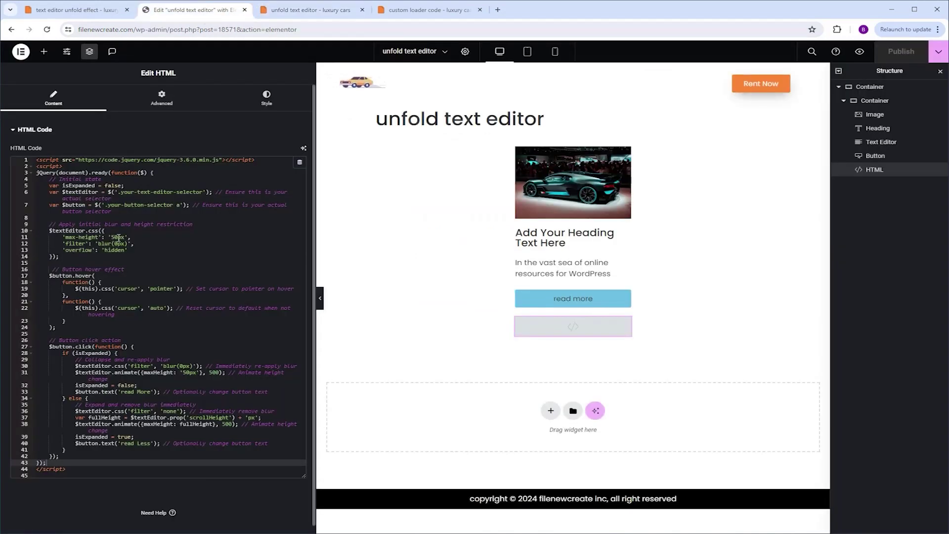
{"action": "left_click", "coordinate": [112, 236]}
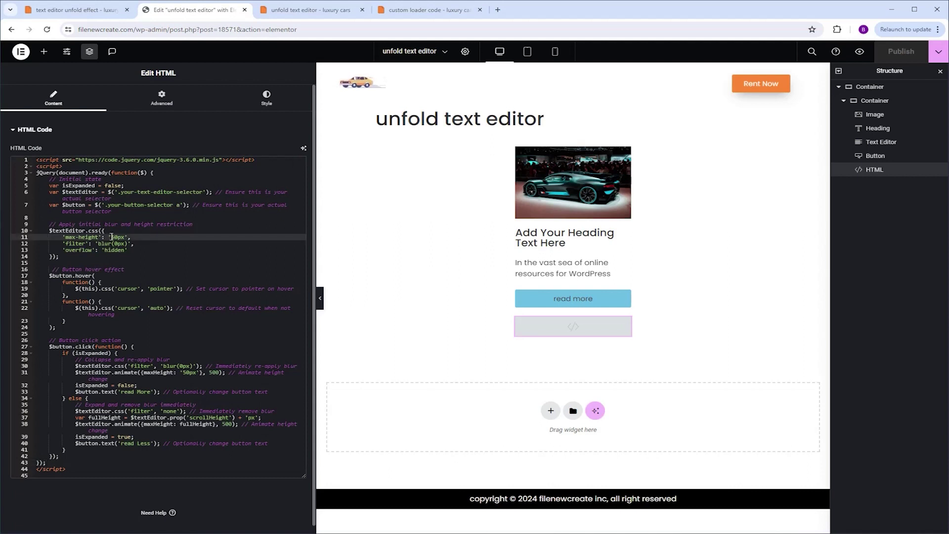
{"action": "type", "text": "1"}
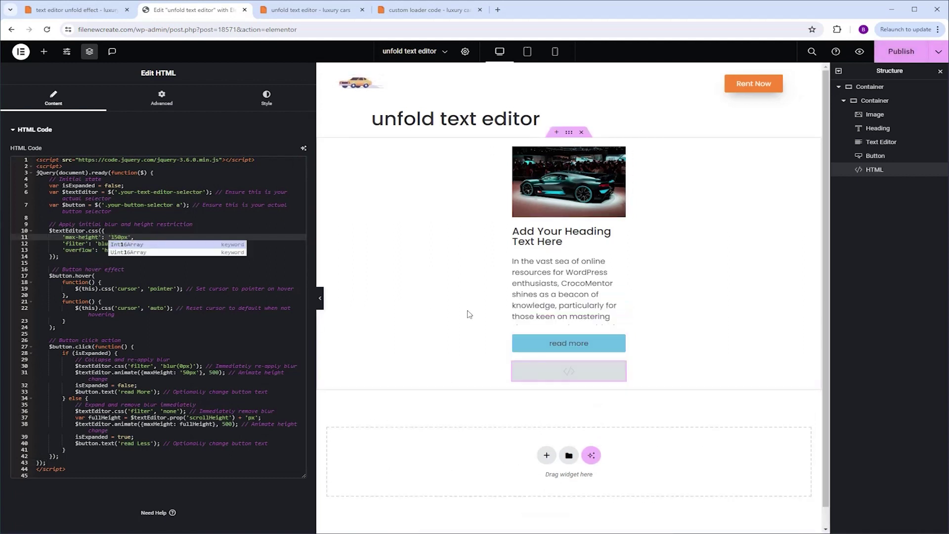
{"action": "key", "text": "BackSpace"}
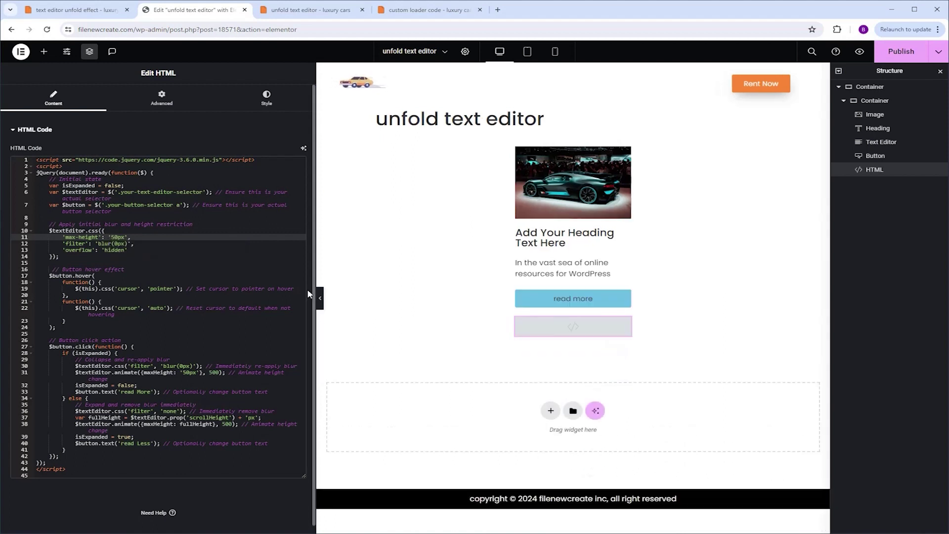
{"action": "key", "text": "Delete"}
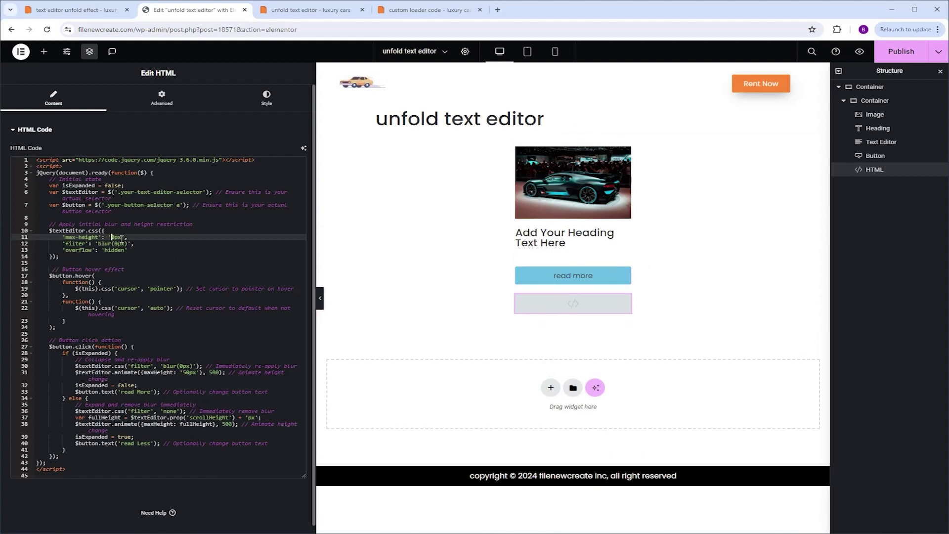
{"action": "type", "text": "5"}
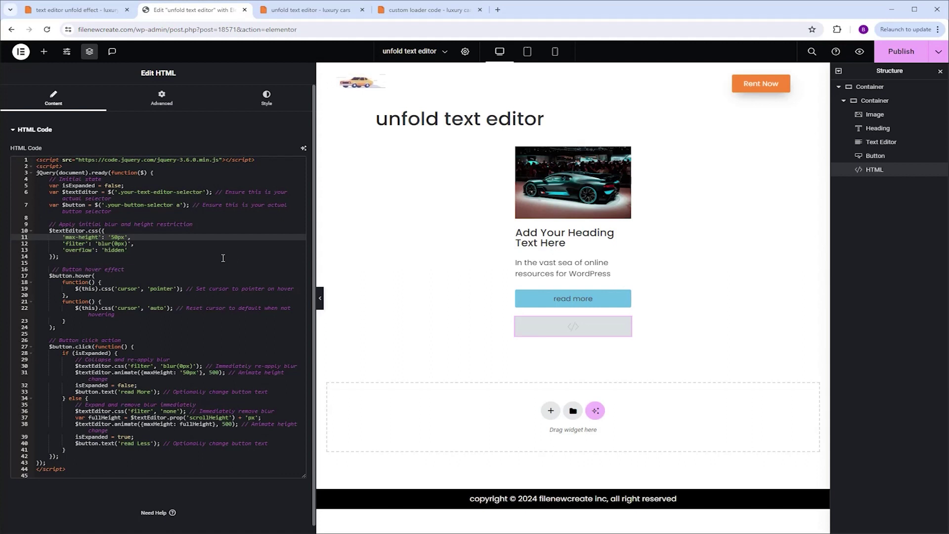
Step: Change both blur(0px) values in the script to blur(2px), publish, and preview the page
{"action": "left_click", "coordinate": [118, 243]}
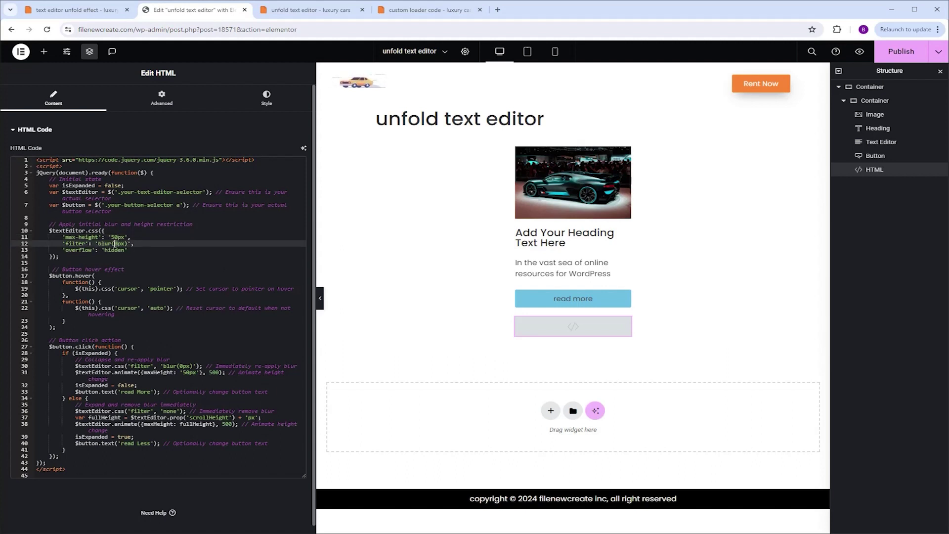
{"action": "key", "text": "BackSpace"}
{"action": "type", "text": "2"}
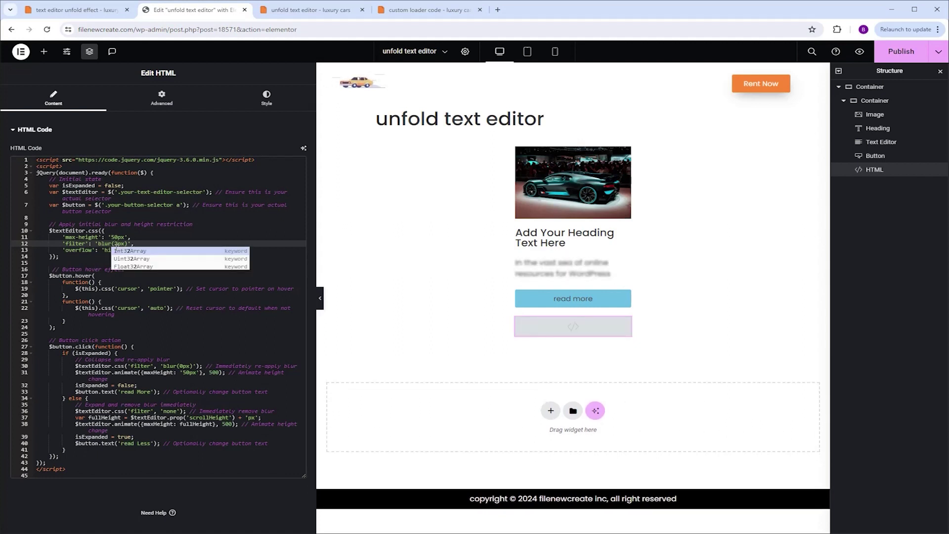
{"action": "left_click", "coordinate": [183, 366]}
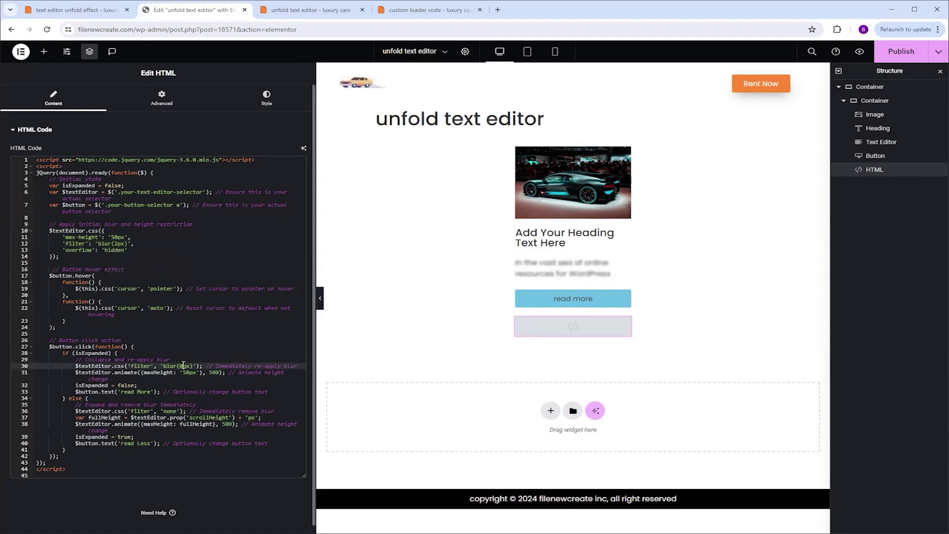
{"action": "key", "text": "BackSpace"}
{"action": "type", "text": "2"}
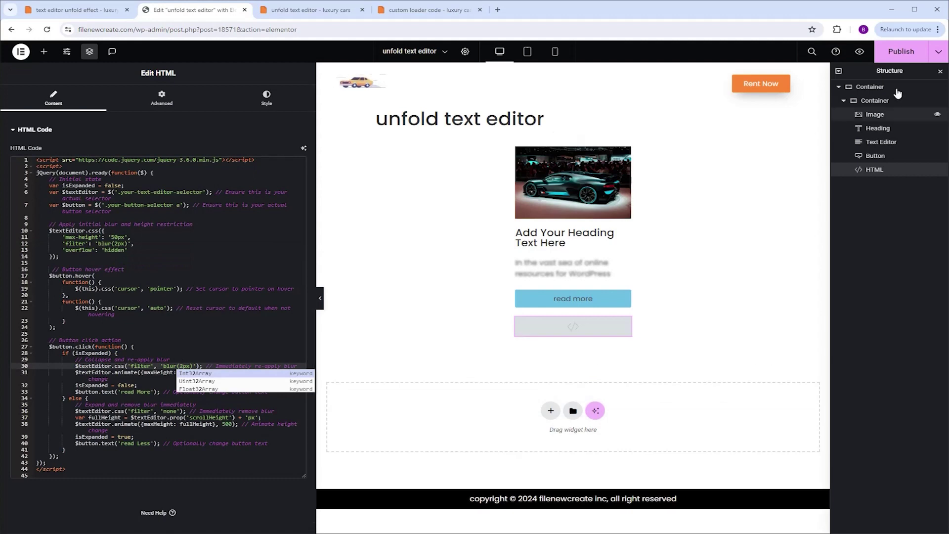
{"action": "left_click", "coordinate": [900, 52]}
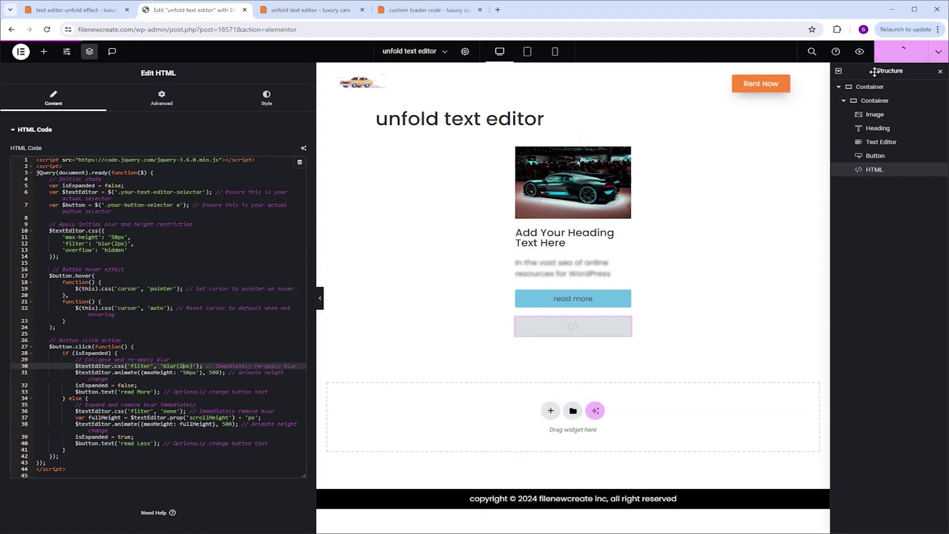
{"action": "left_click", "coordinate": [859, 52]}
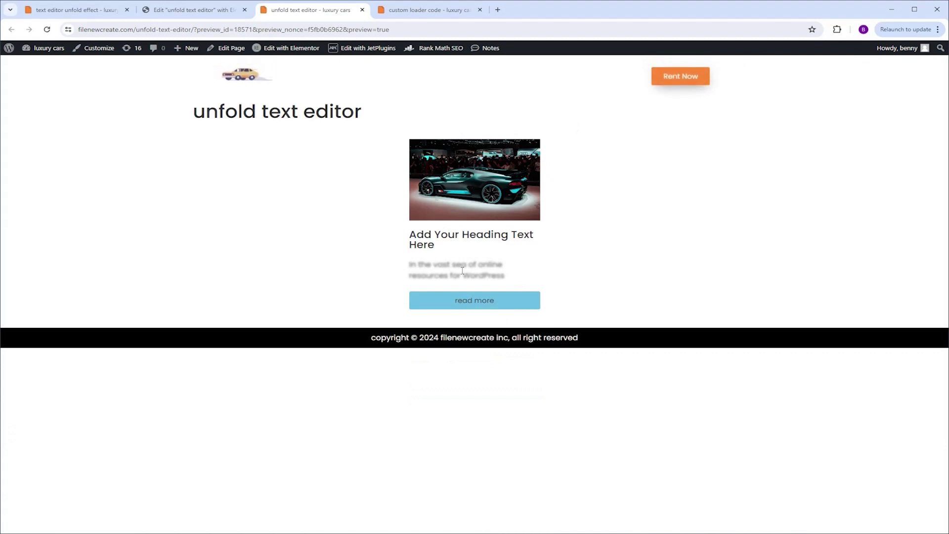
Step: Unfold and refold the blurred paragraph twice in the preview, then return to the editor
{"action": "left_click", "coordinate": [470, 303]}
{"action": "left_click", "coordinate": [483, 394]}
{"action": "left_click", "coordinate": [473, 307]}
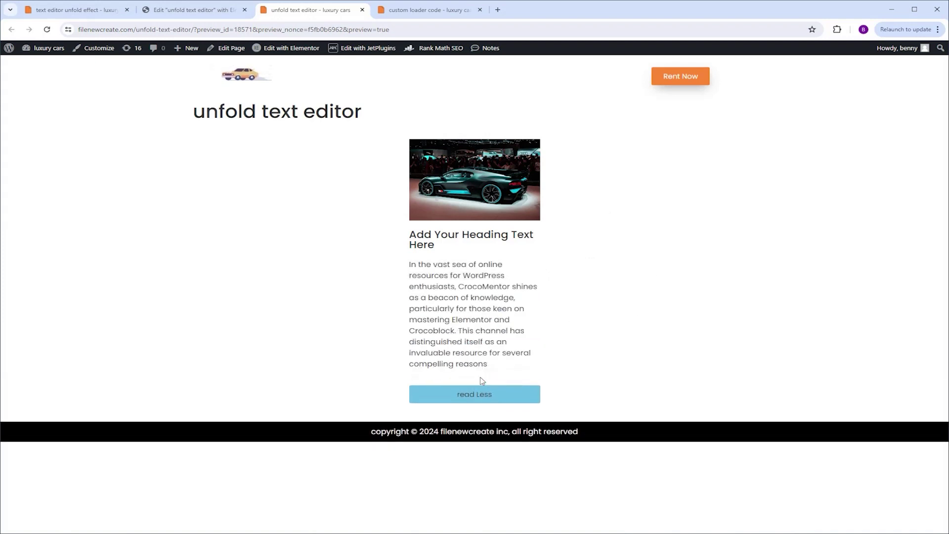
{"action": "left_click", "coordinate": [489, 394]}
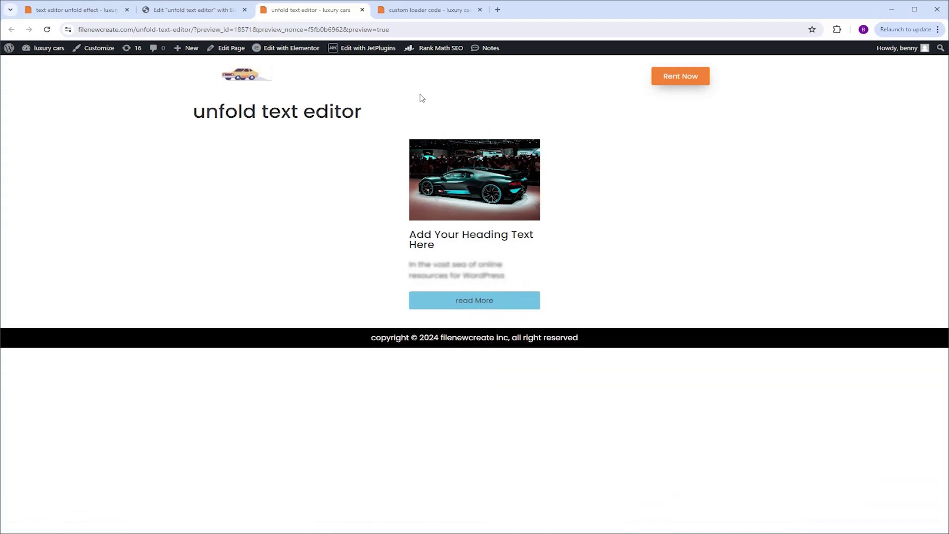
{"action": "left_click", "coordinate": [193, 10]}
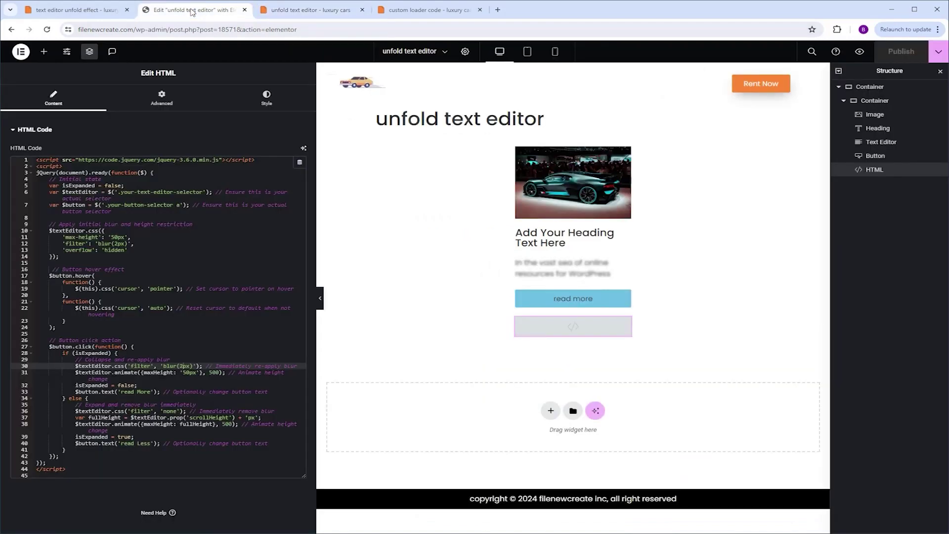
Step: Change the collapse and expand durations from 500 to 200, publish, and preview the page
{"action": "left_click", "coordinate": [208, 372]}
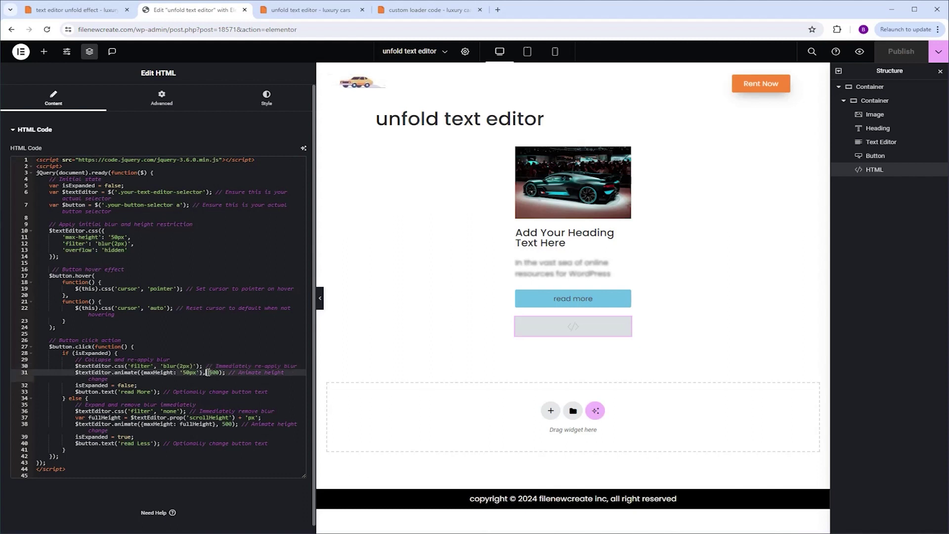
{"action": "key", "text": "Delete"}
{"action": "key", "text": "Delete"}
{"action": "type", "text": "2"}
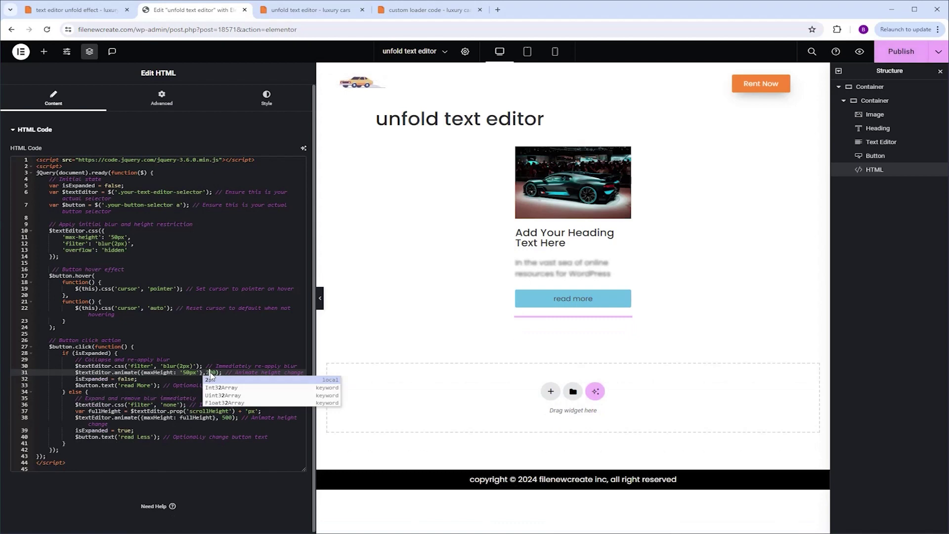
{"action": "left_click", "coordinate": [223, 417]}
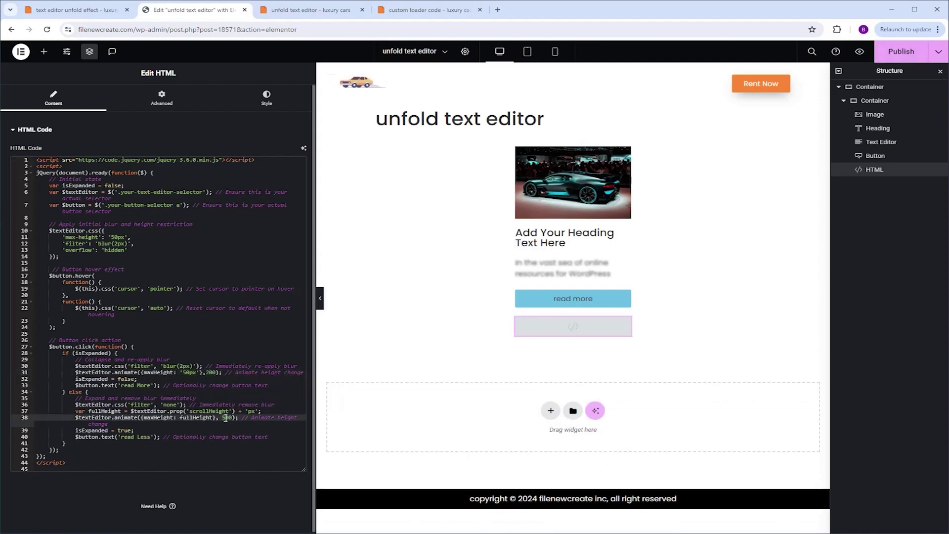
{"action": "key", "text": "Delete"}
{"action": "type", "text": "2"}
{"action": "left_click", "coordinate": [898, 56]}
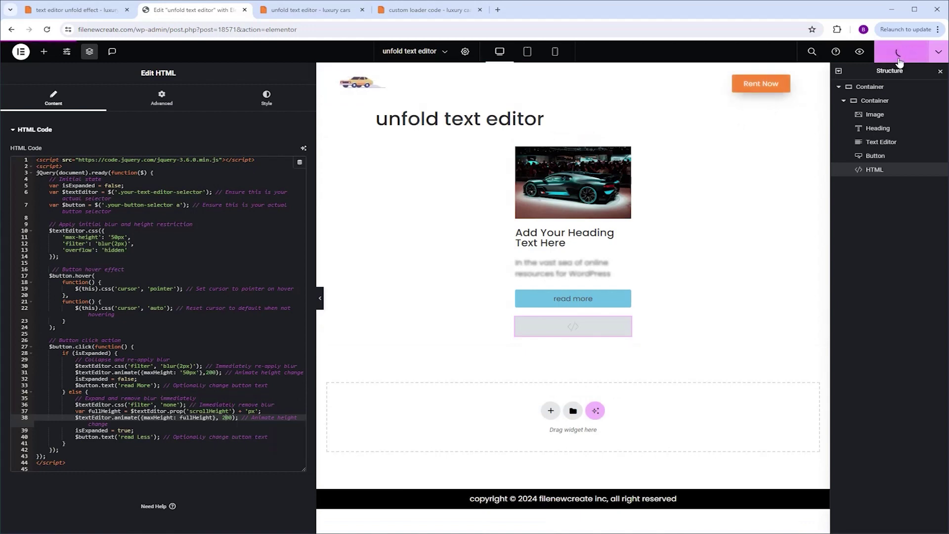
{"action": "left_click", "coordinate": [860, 51]}
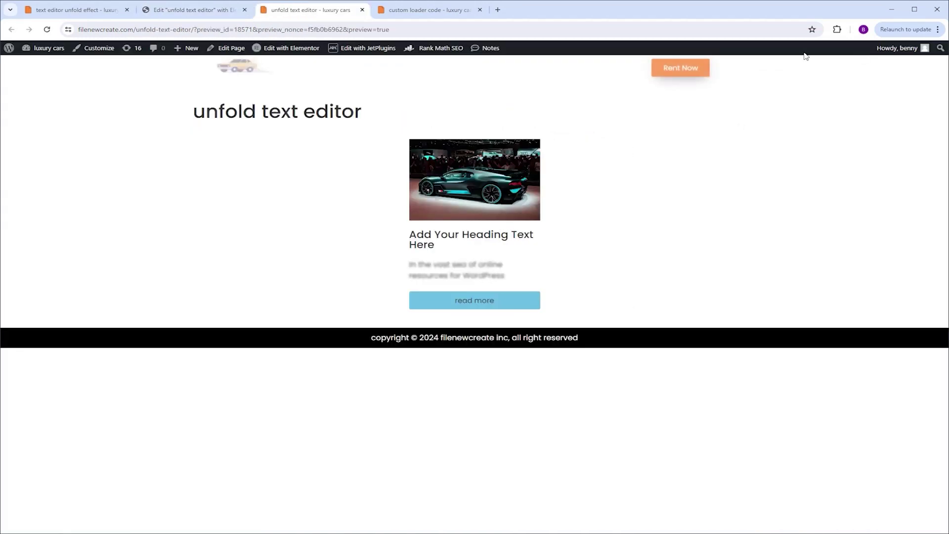
Step: Toggle read more / read Less repeatedly until the text refolds, then return to the editor
{"action": "left_click", "coordinate": [477, 300]}
{"action": "left_click", "coordinate": [495, 392]}
{"action": "left_click", "coordinate": [493, 302]}
{"action": "left_click", "coordinate": [470, 393]}
{"action": "left_click", "coordinate": [190, 10]}
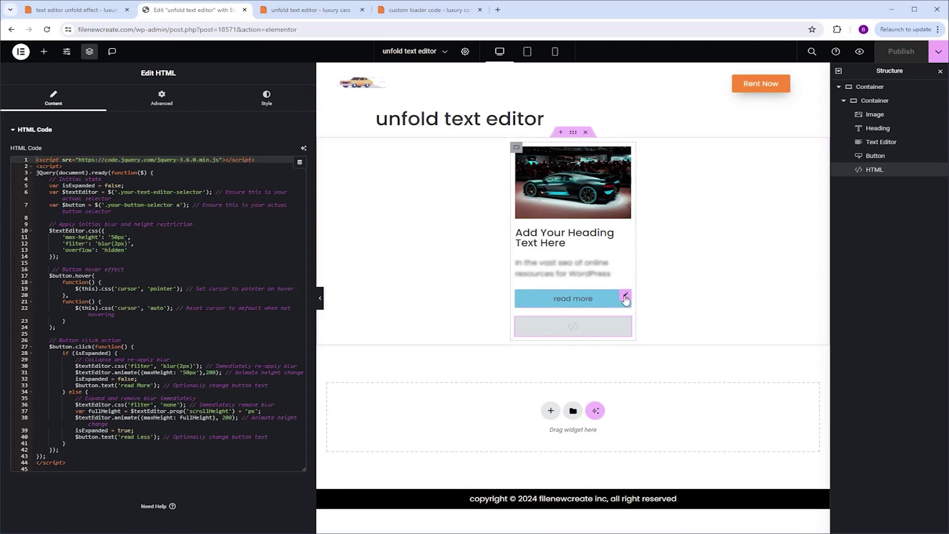
Step: Give the read more button a classic background with its colour alpha set to 0 (transparent)
{"action": "left_click", "coordinate": [608, 302]}
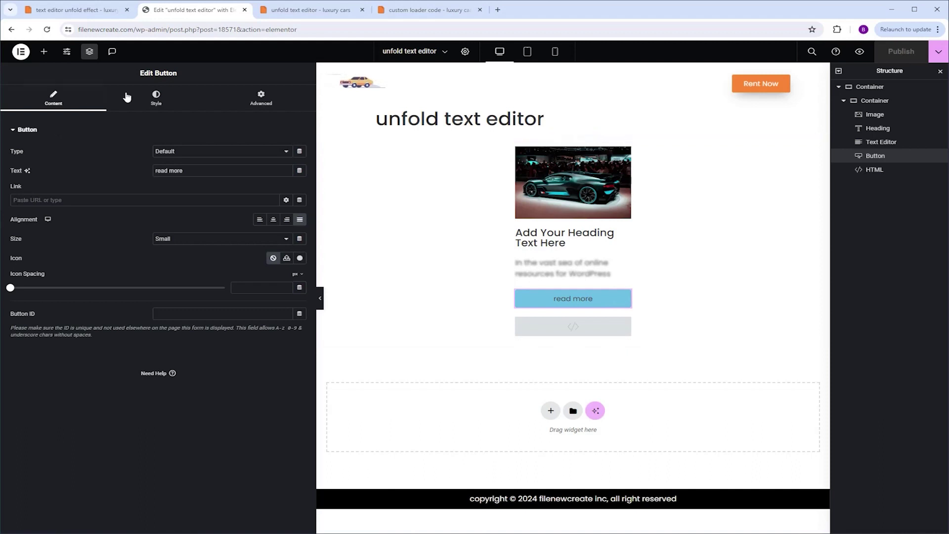
{"action": "left_click", "coordinate": [157, 97]}
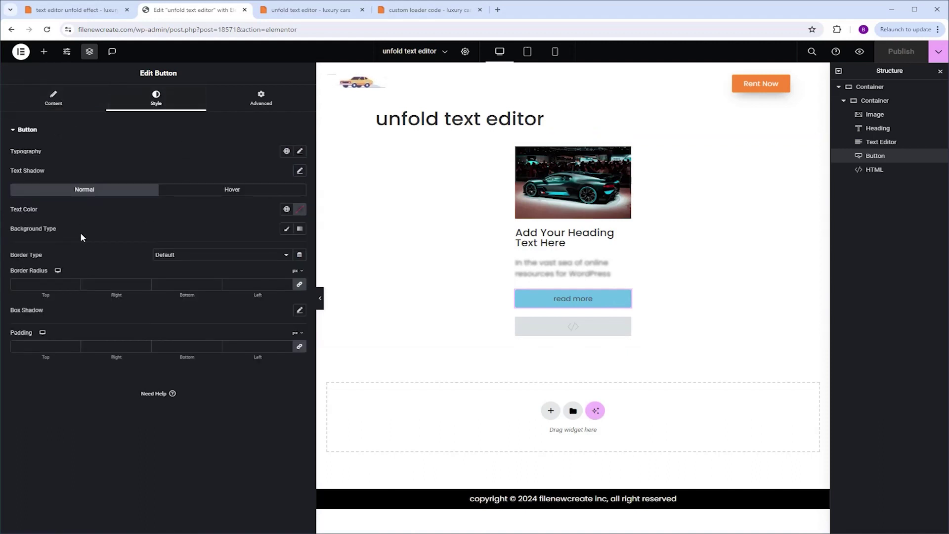
{"action": "left_click", "coordinate": [287, 229]}
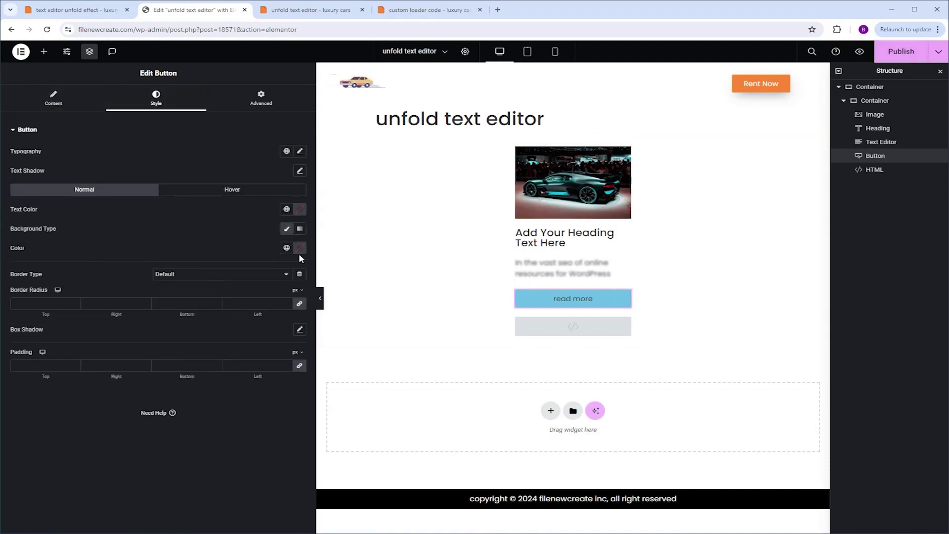
{"action": "left_click", "coordinate": [300, 247]}
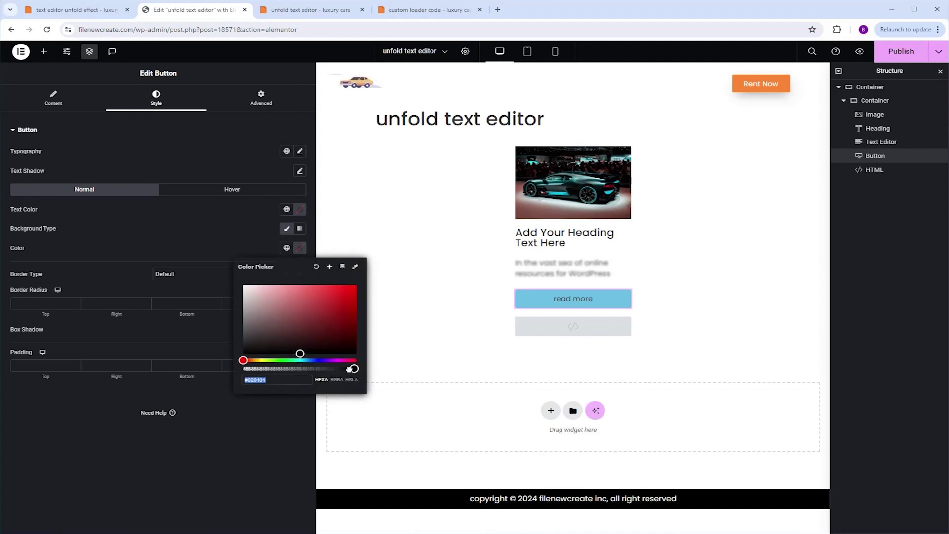
{"action": "left_click_drag", "start_coordinate": [354, 368], "coordinate": [223, 367]}
{"action": "left_click", "coordinate": [241, 464]}
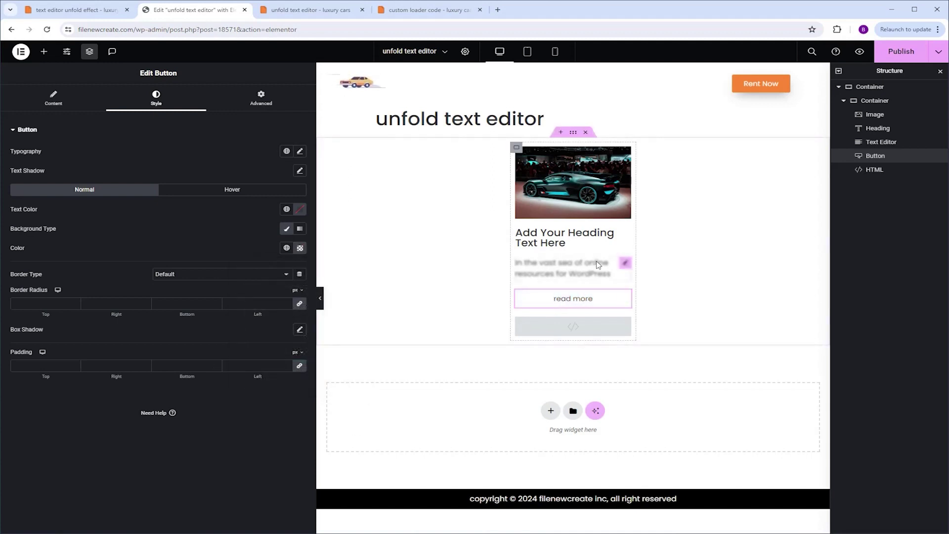
Step: Set the read more button's hover animation to Pulse
{"action": "left_click", "coordinate": [221, 194]}
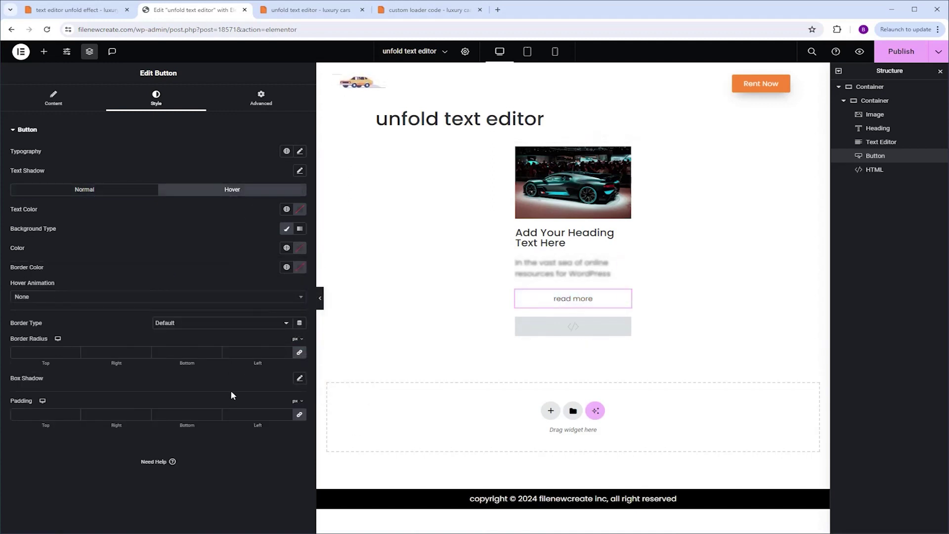
{"action": "left_click", "coordinate": [109, 303]}
{"action": "left_click", "coordinate": [40, 343]}
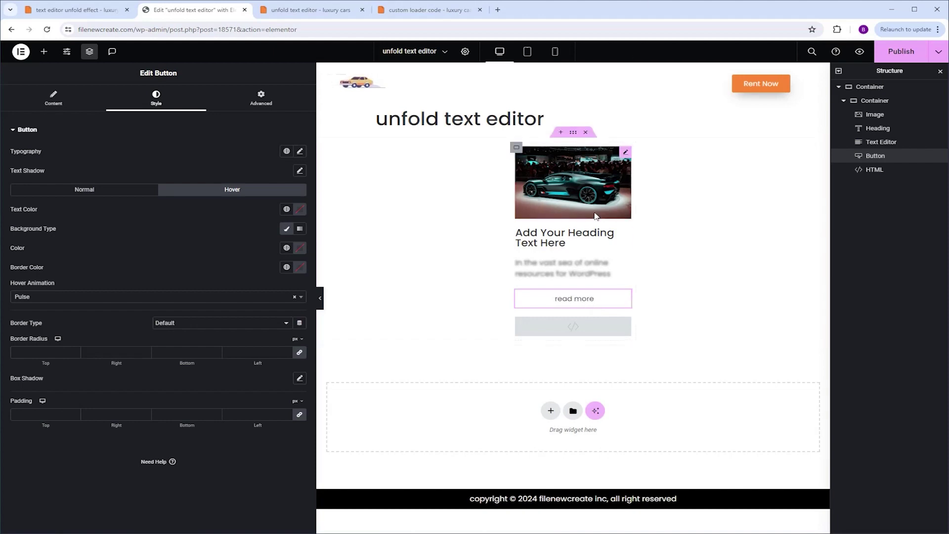
{"action": "left_click", "coordinate": [517, 151]}
Step: Duplicate the card; give the copy's classes your-text-editor-selector1 and your-button-selector1
{"action": "right_click", "coordinate": [516, 151]}
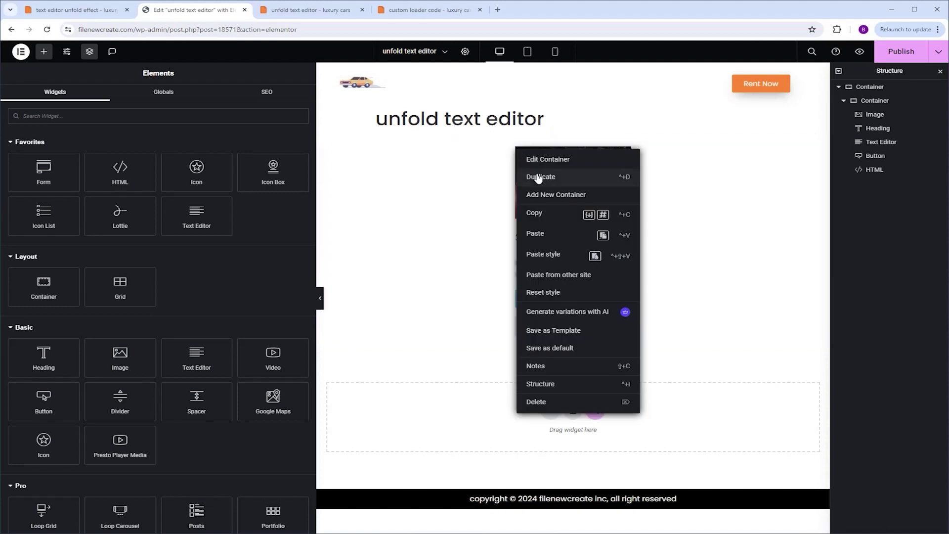
{"action": "left_click", "coordinate": [539, 177]}
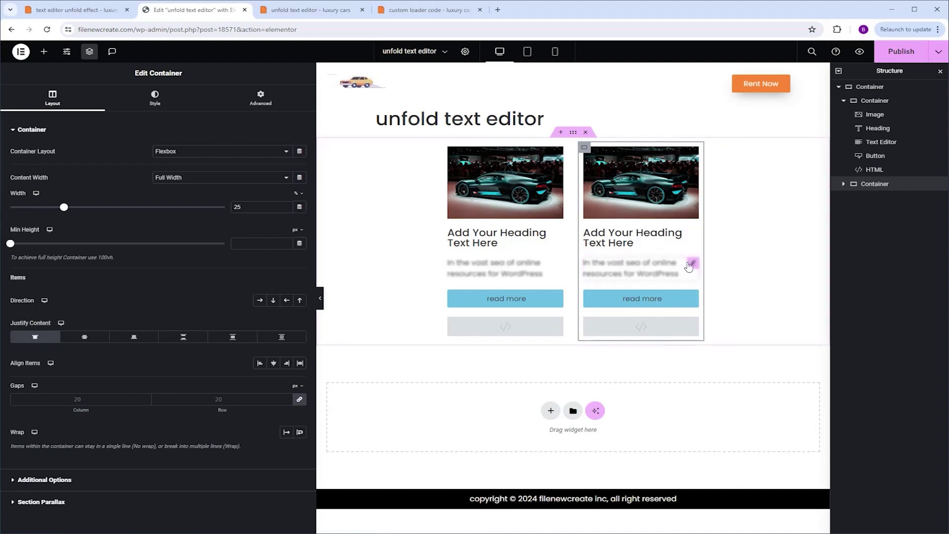
{"action": "left_click", "coordinate": [691, 261]}
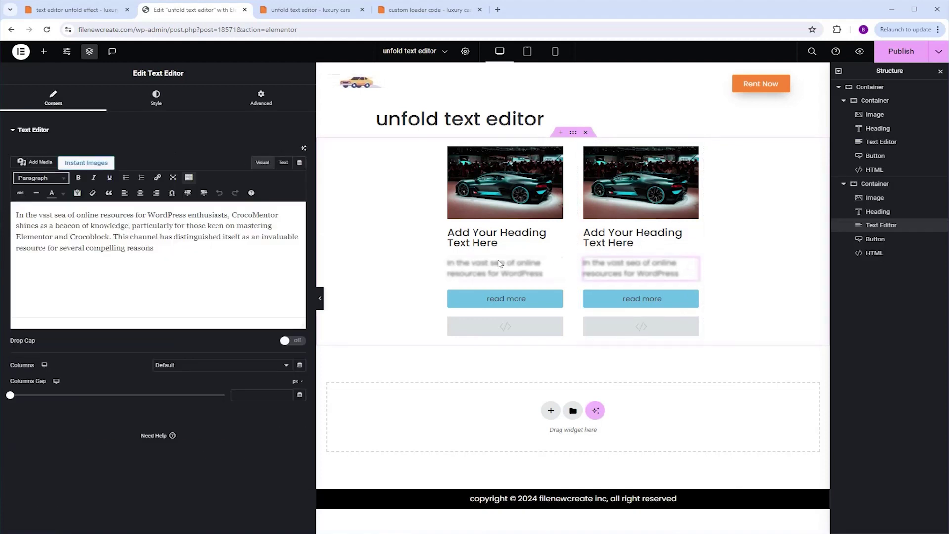
{"action": "left_click", "coordinate": [262, 101]}
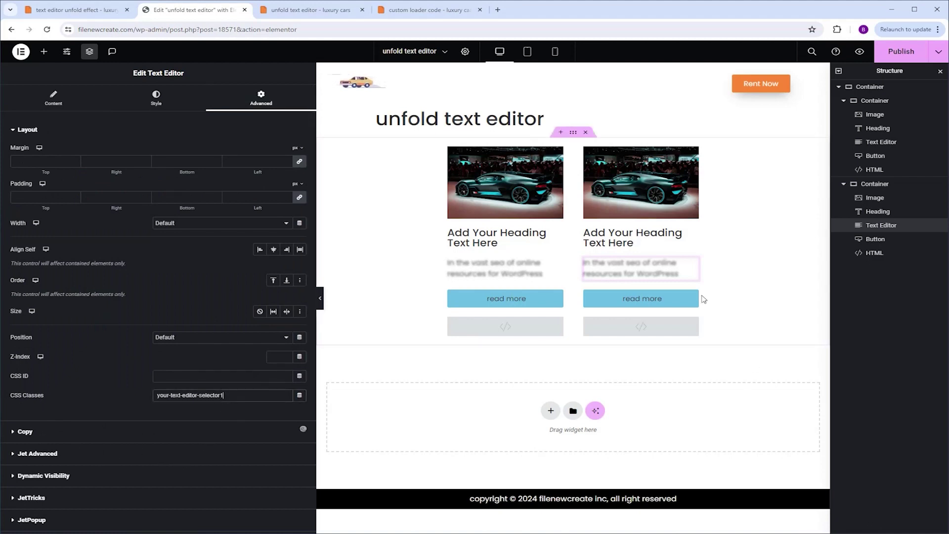
{"action": "left_click", "coordinate": [653, 296]}
{"action": "left_click", "coordinate": [261, 98]}
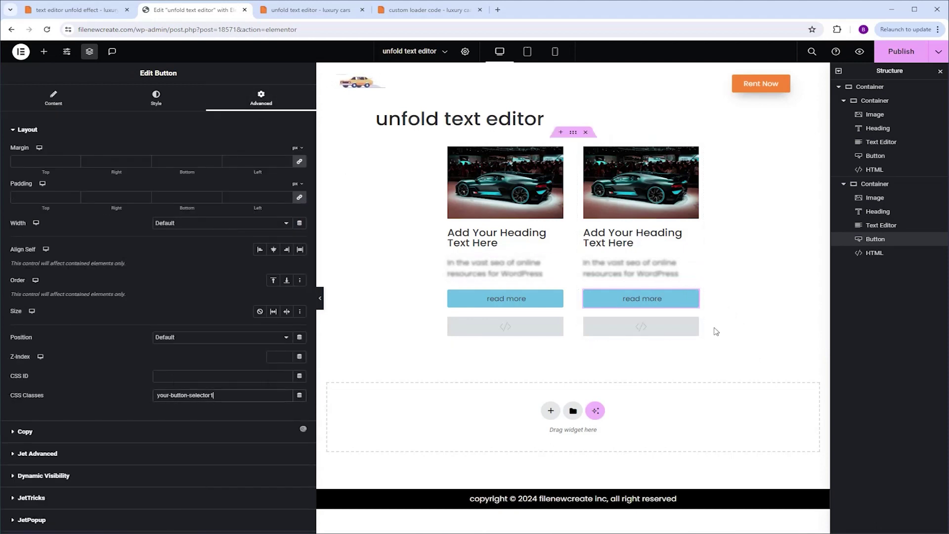
Step: Append 1 to the script's text and button selectors on lines 6–7, then publish and preview
{"action": "left_click", "coordinate": [692, 323]}
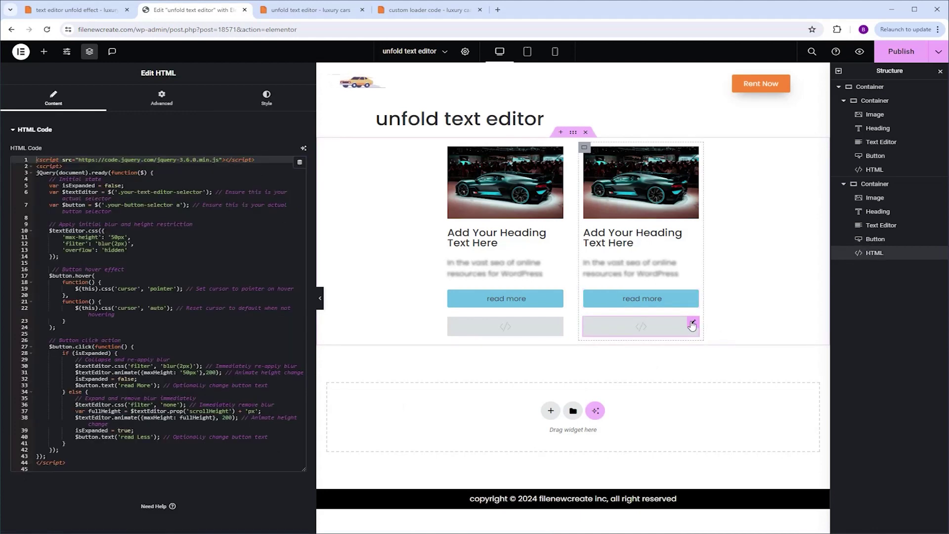
{"action": "left_click", "coordinate": [203, 192]}
{"action": "type", "text": "1"}
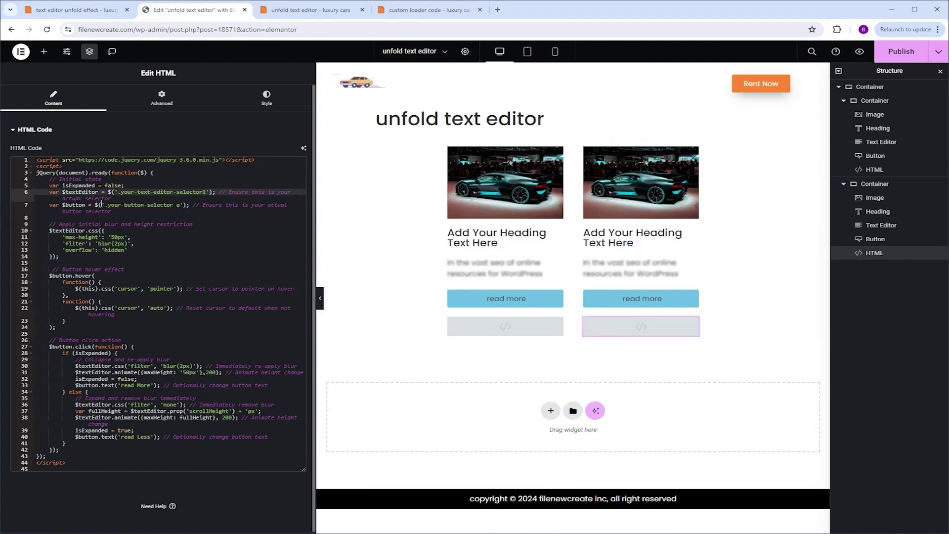
{"action": "left_click", "coordinate": [174, 204]}
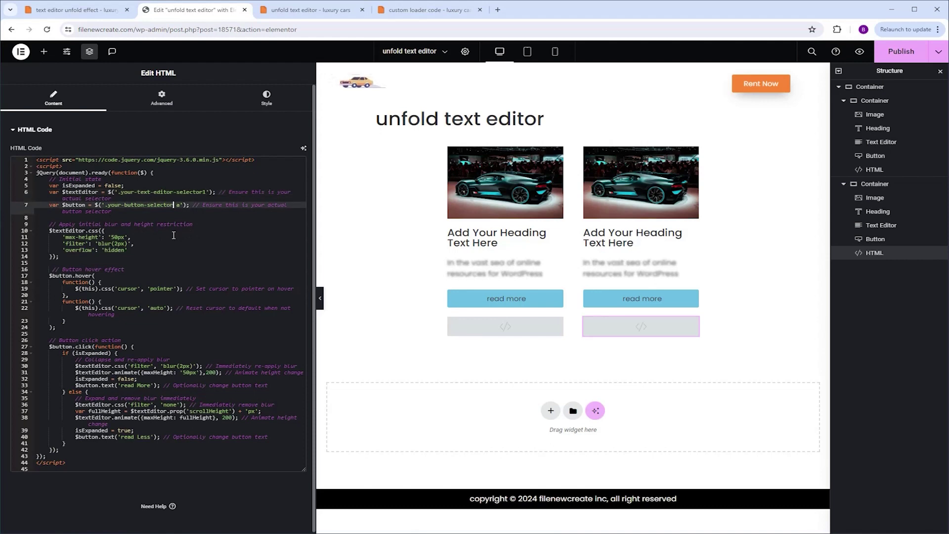
{"action": "type", "text": "1"}
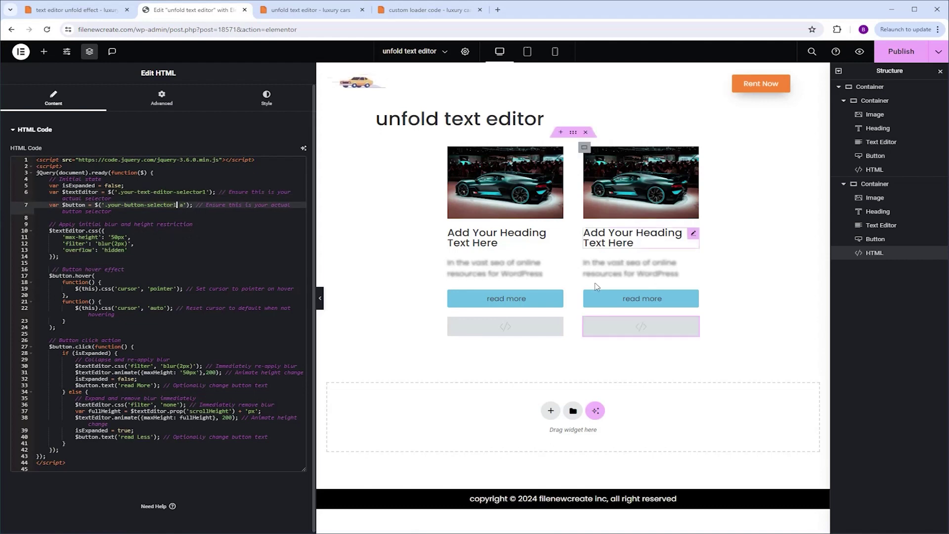
{"action": "left_click", "coordinate": [886, 51]}
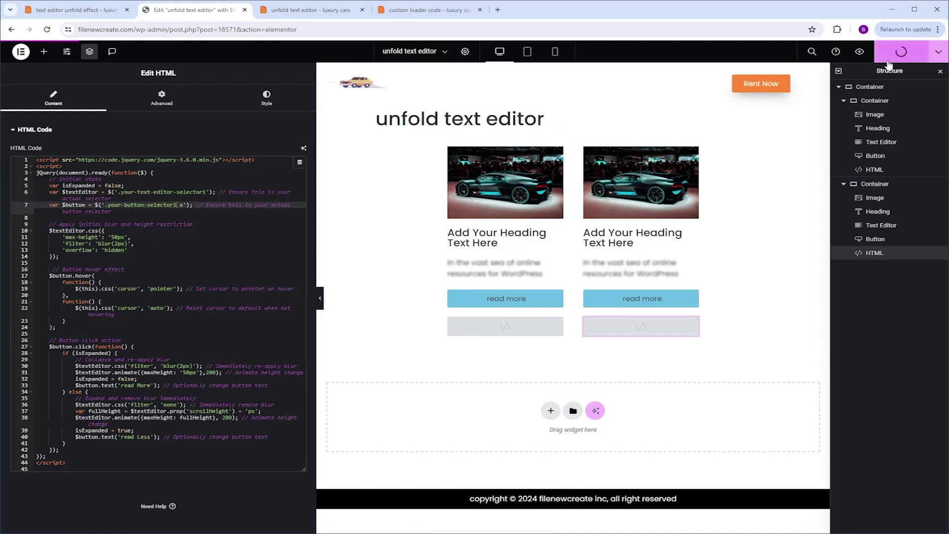
{"action": "left_click", "coordinate": [860, 52]}
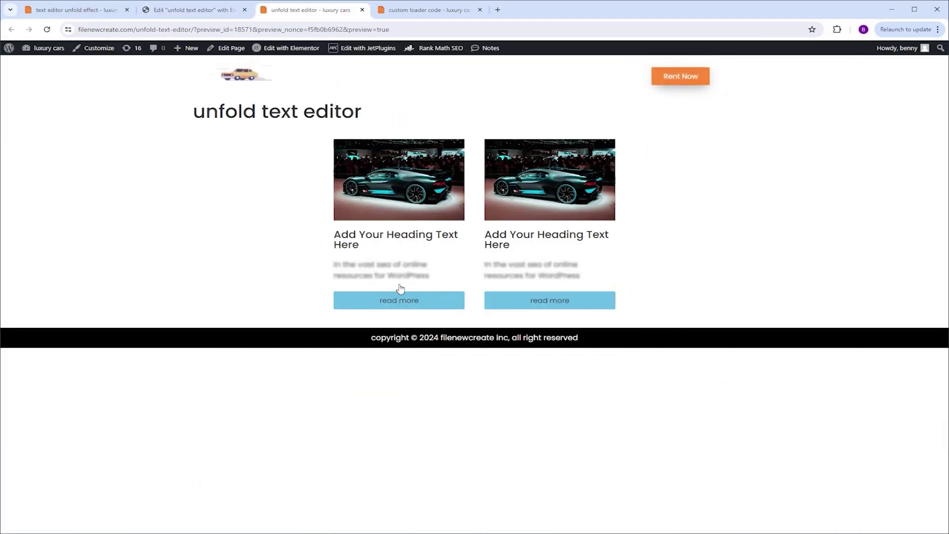
{"action": "left_click", "coordinate": [403, 310]}
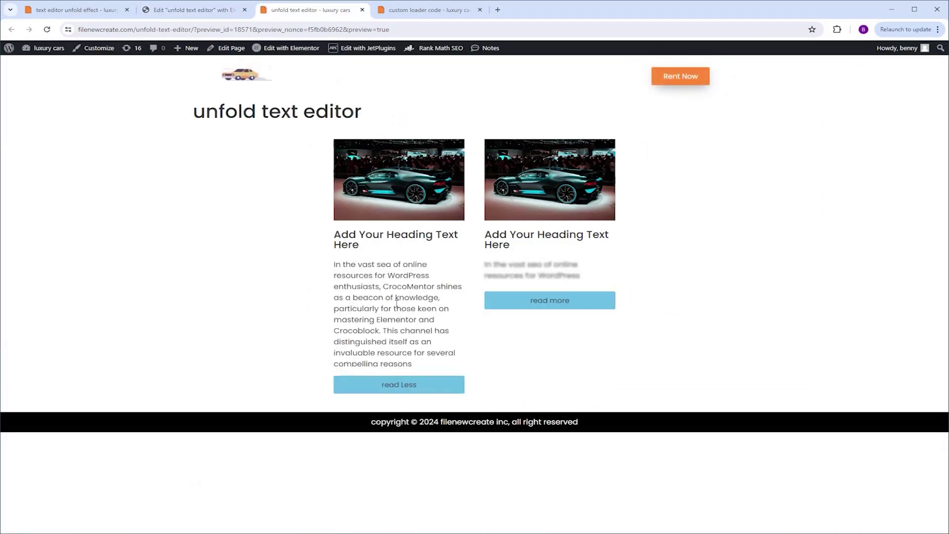
{"action": "left_click", "coordinate": [568, 301]}
{"action": "left_click", "coordinate": [407, 394]}
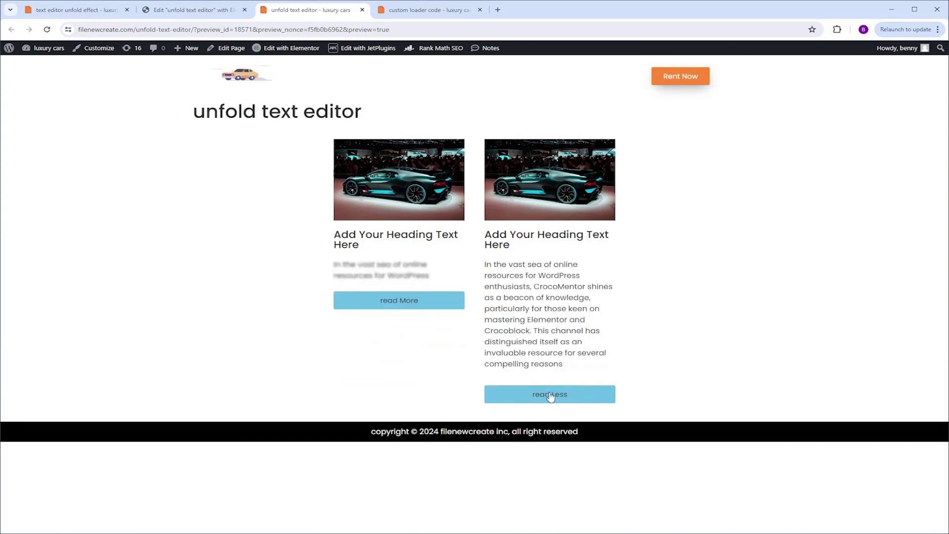
{"action": "left_click", "coordinate": [548, 394]}
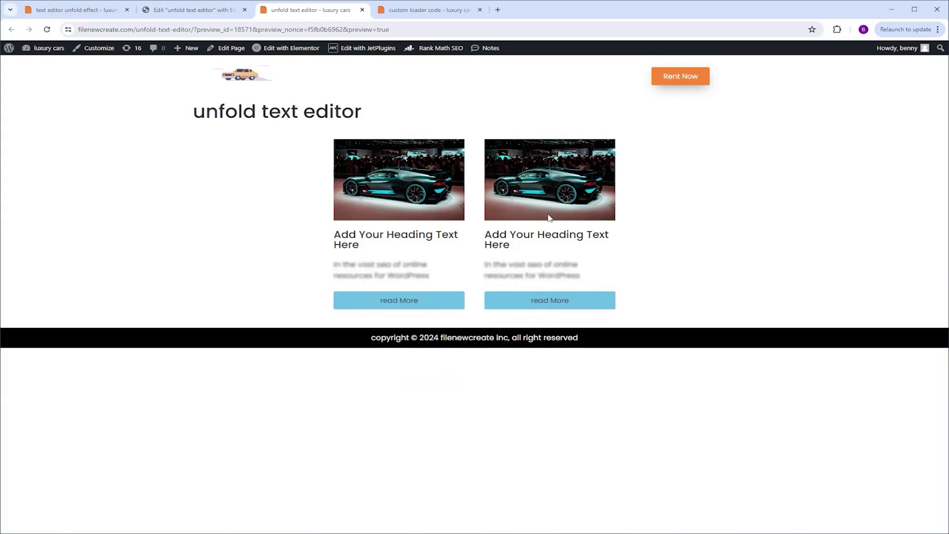